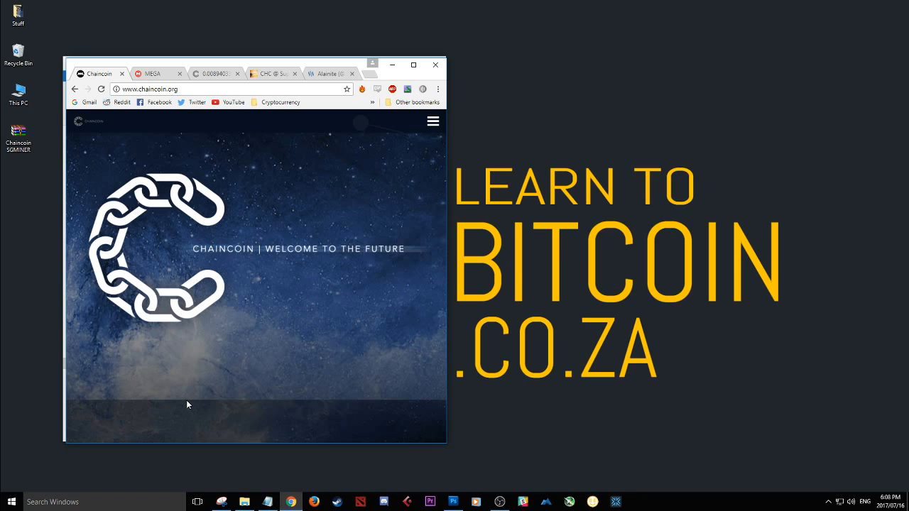
# - Review the Official Website heading and ChainCoin address in the notes
pyautogui.click(267, 502)
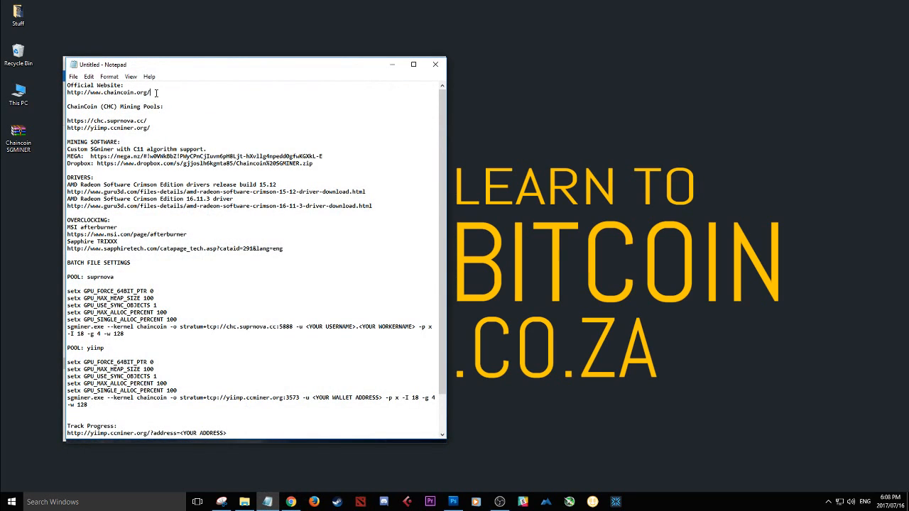
pyautogui.moveTo(151, 92); pyautogui.dragTo(70, 92)
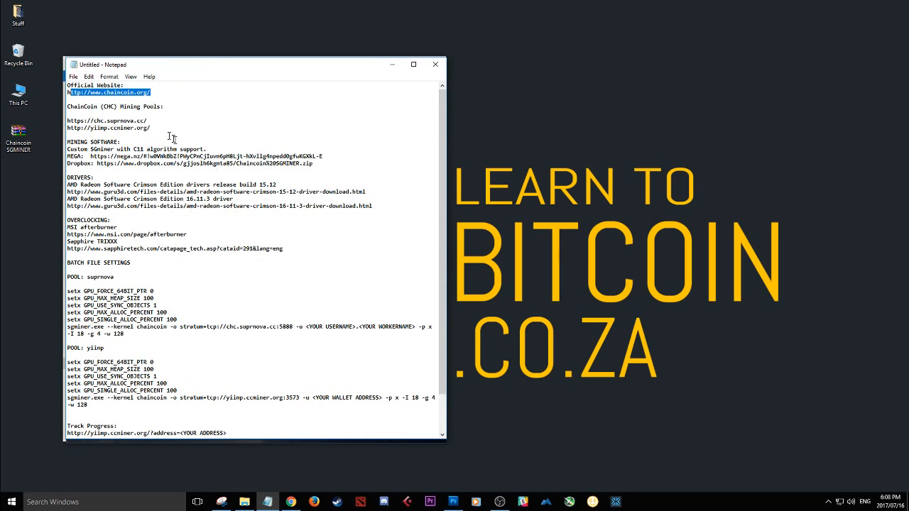
pyautogui.click(132, 85)
pyautogui.moveTo(152, 93); pyautogui.dragTo(66, 84)
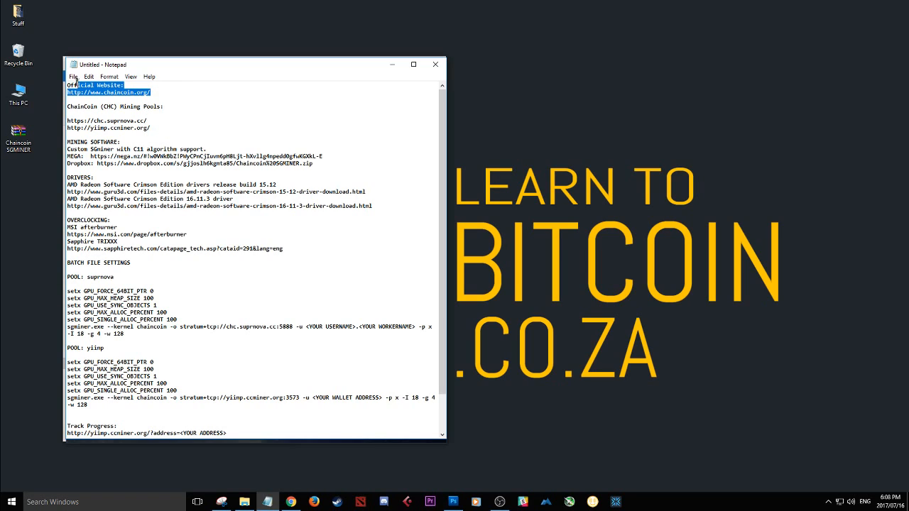
pyautogui.click(91, 92)
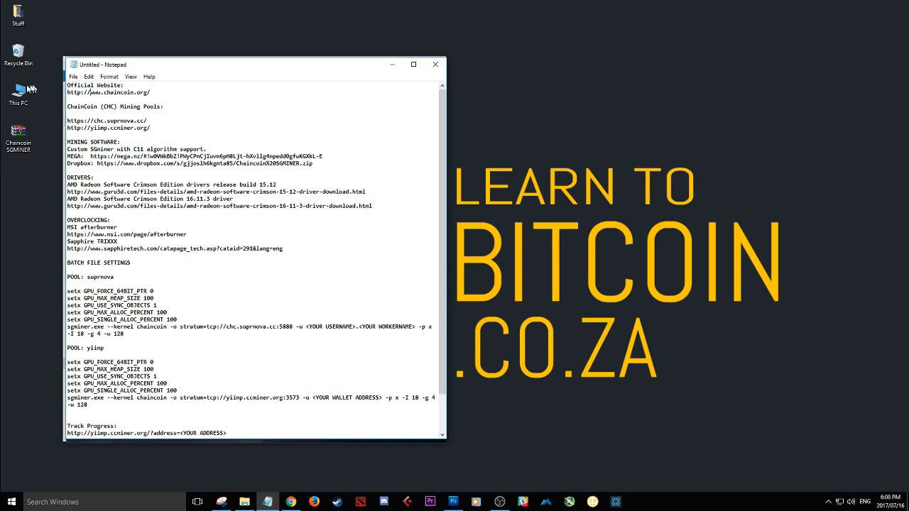
# - Review the mining pool addresses, the yiimp pool link and the C11 algorithm mention
pyautogui.moveTo(67, 117); pyautogui.dragTo(151, 129)
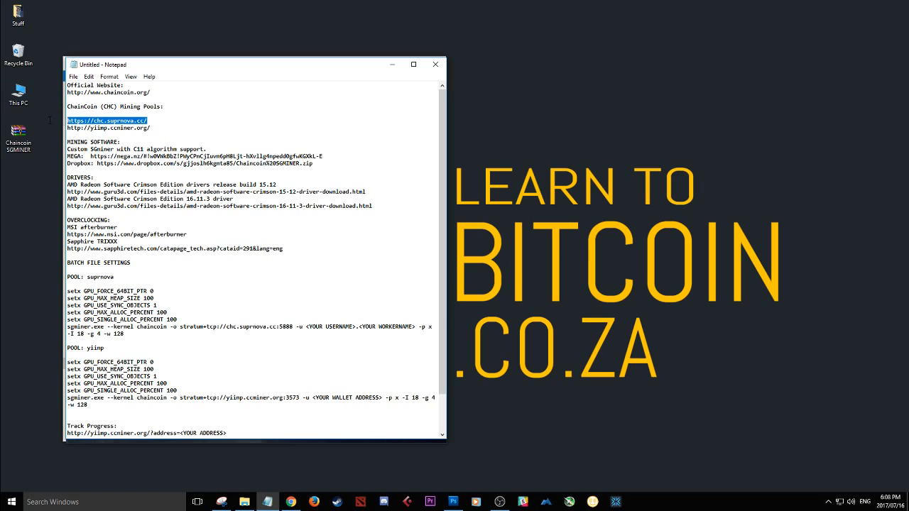
pyautogui.click(69, 135)
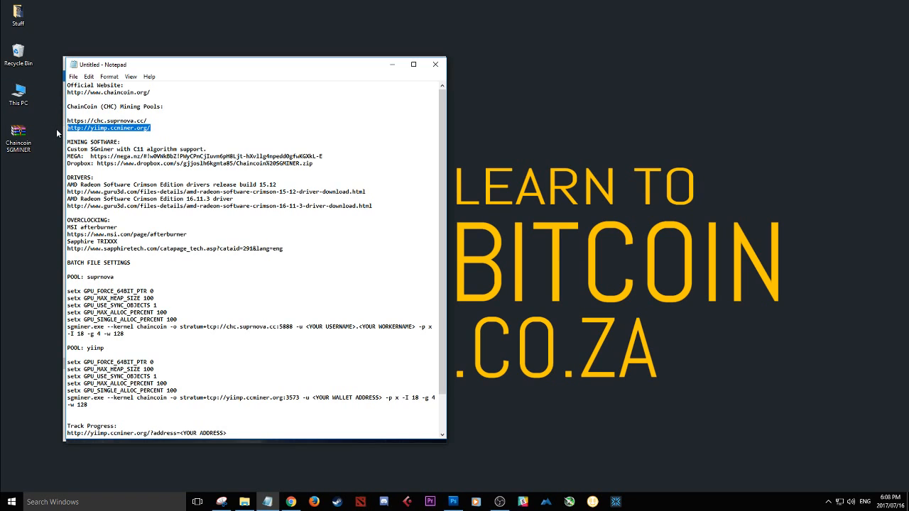
pyautogui.moveTo(122, 141)
pyautogui.mouseDown()
pyautogui.moveTo(67, 141)
pyautogui.moveTo(117, 155)
pyautogui.moveTo(330, 156)
pyautogui.mouseUp()
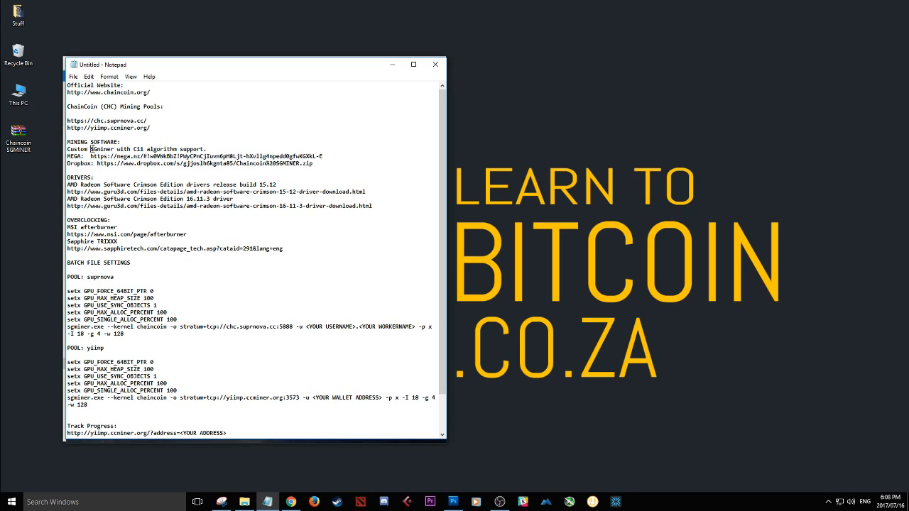
pyautogui.moveTo(91, 149); pyautogui.dragTo(180, 150)
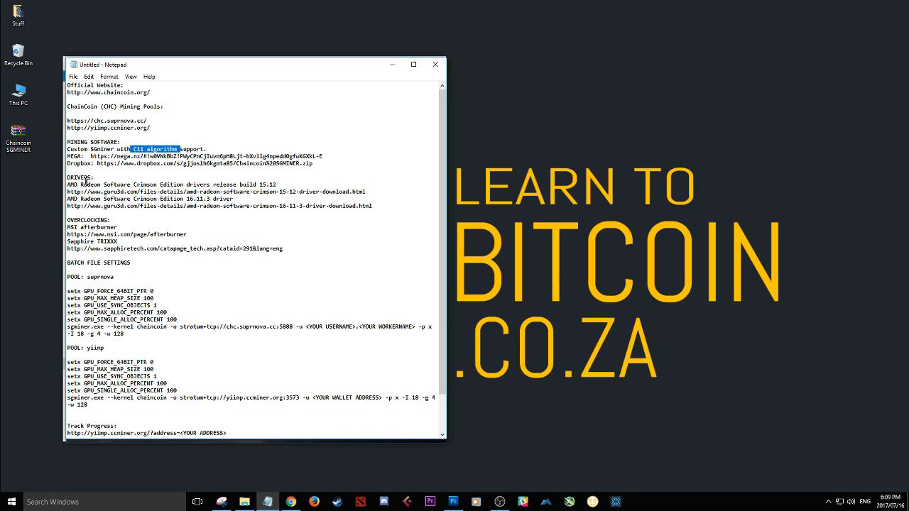
# - Review the drivers section and the overclocking tools with their links
pyautogui.moveTo(73, 178)
pyautogui.mouseDown()
pyautogui.moveTo(240, 207)
pyautogui.moveTo(244, 233)
pyautogui.mouseUp()
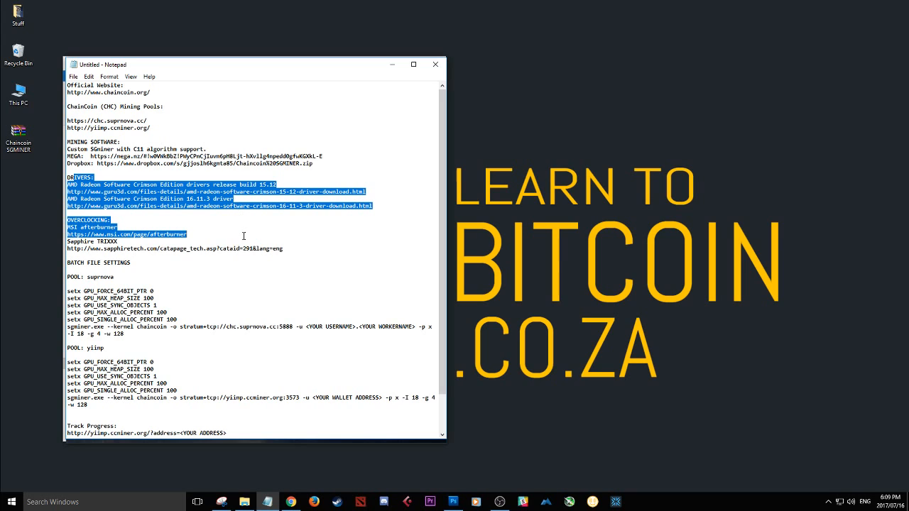
pyautogui.click(109, 201)
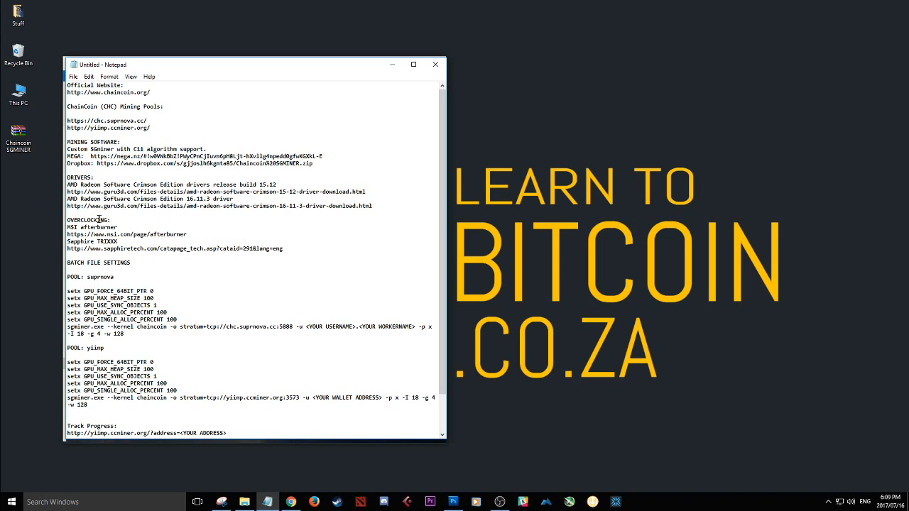
pyautogui.moveTo(99, 219); pyautogui.dragTo(147, 246)
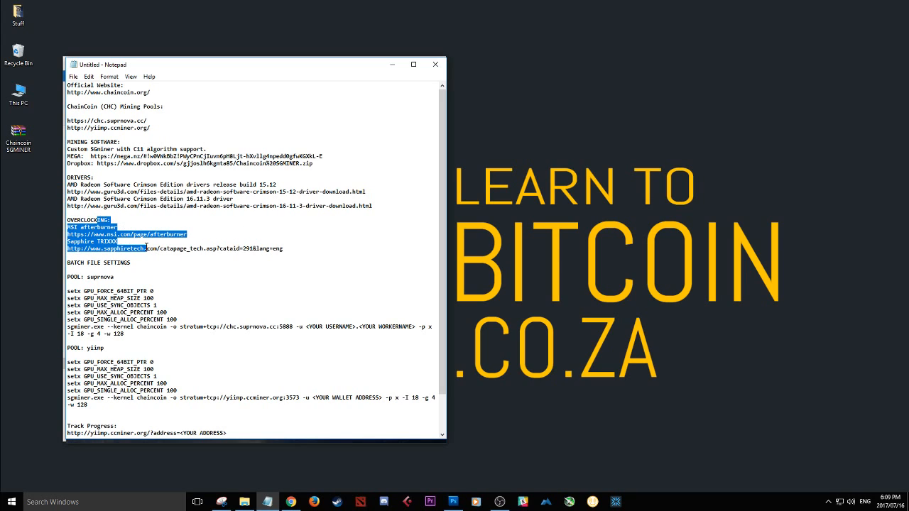
# - Review the suprnova and yiimp batch file settings blocks in the notes
pyautogui.click(169, 271)
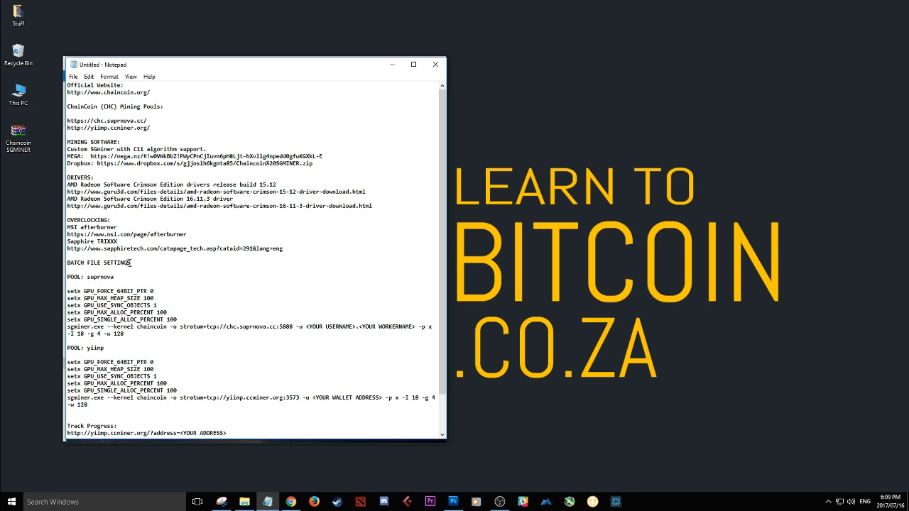
pyautogui.moveTo(130, 262)
pyautogui.mouseDown()
pyautogui.moveTo(64, 265)
pyautogui.moveTo(136, 333)
pyautogui.mouseUp()
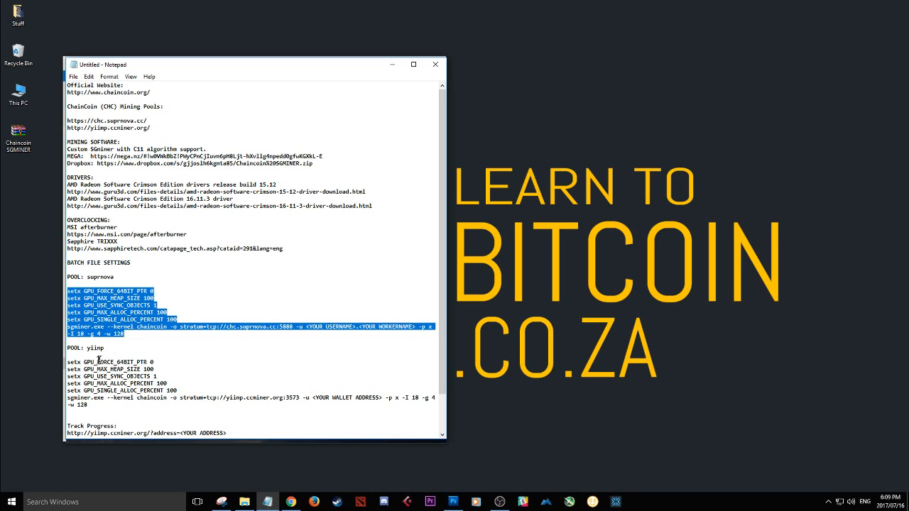
pyautogui.moveTo(97, 360); pyautogui.dragTo(157, 406)
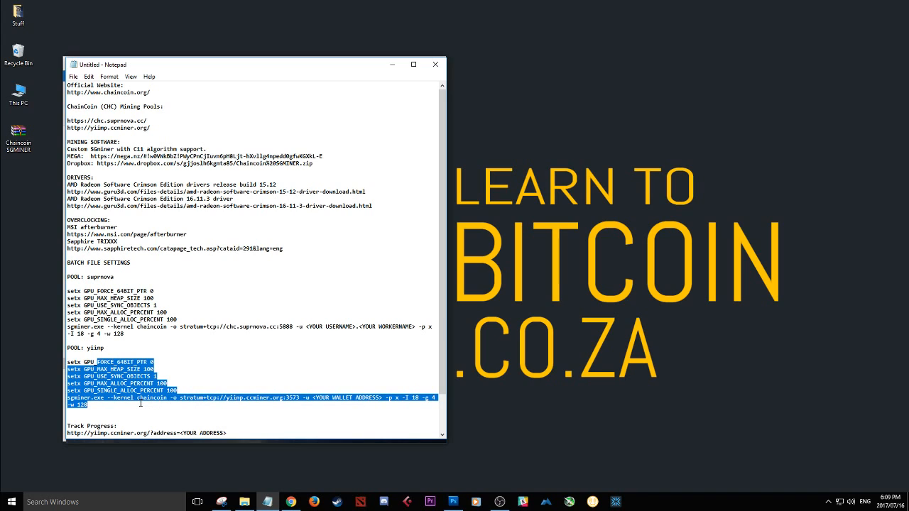
pyautogui.click(140, 403)
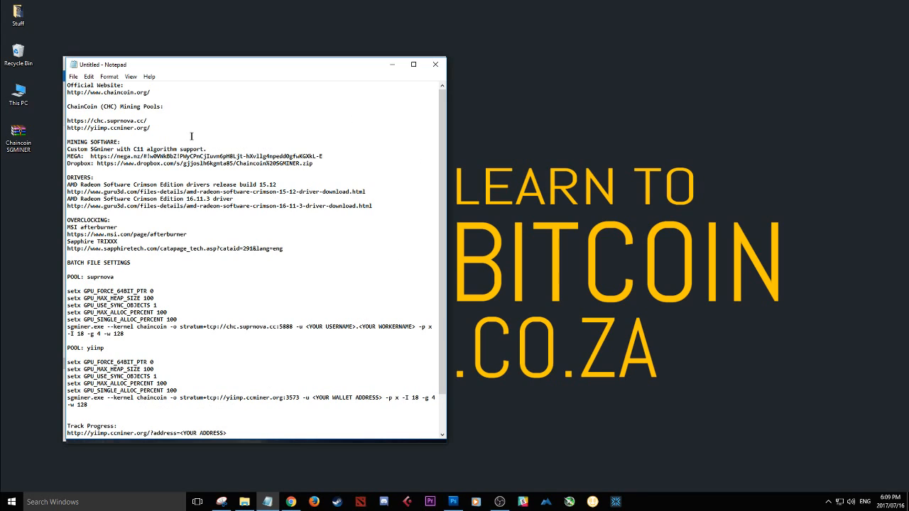
# - Highlight SGminer and its MEGA link, show the MEGA download page, then the Chaincoin SGMINER folder
pyautogui.moveTo(90, 149); pyautogui.dragTo(112, 149)
pyautogui.moveTo(92, 156); pyautogui.dragTo(325, 156)
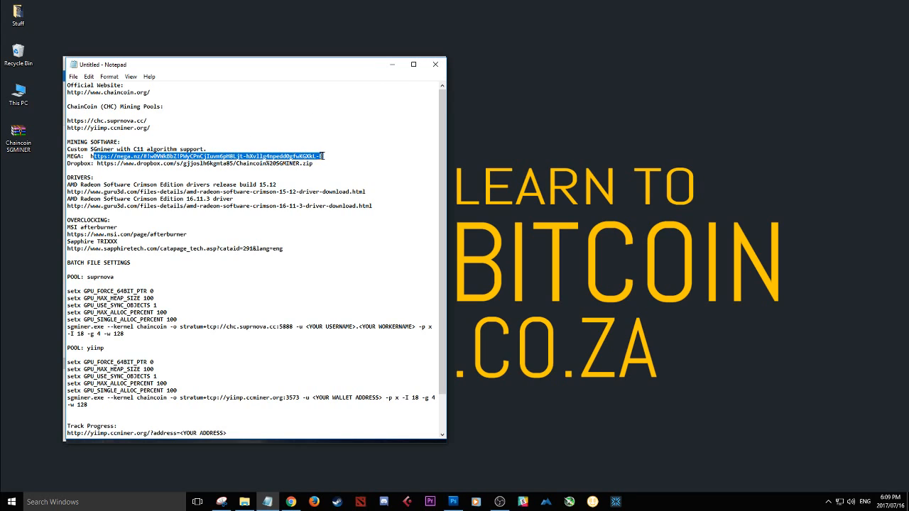
pyautogui.click(392, 64)
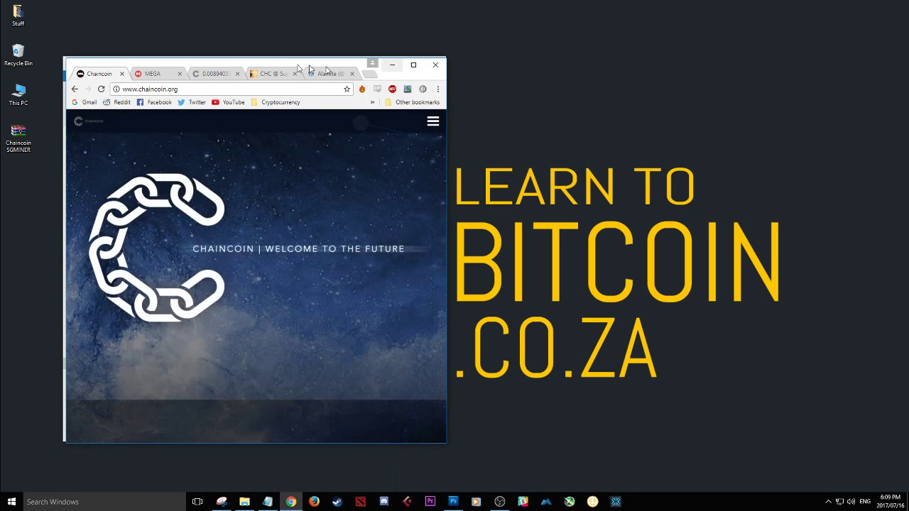
pyautogui.click(171, 73)
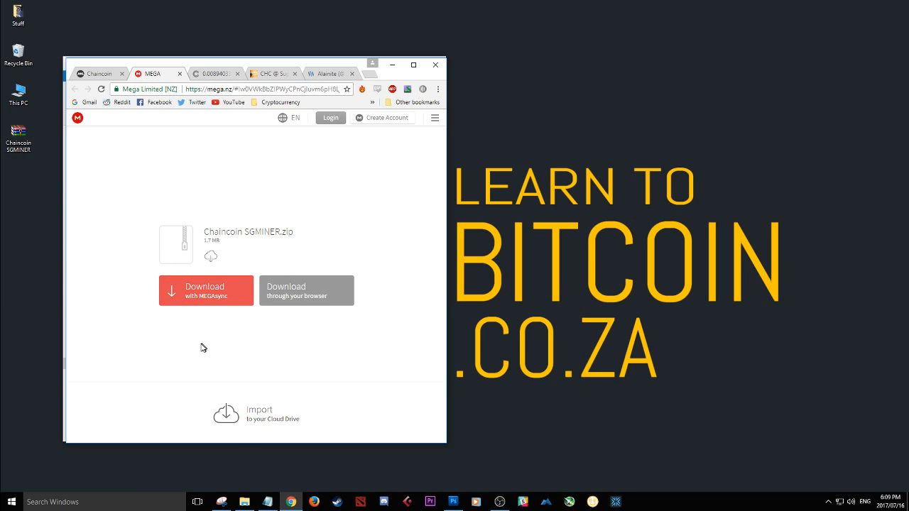
pyautogui.click(245, 502)
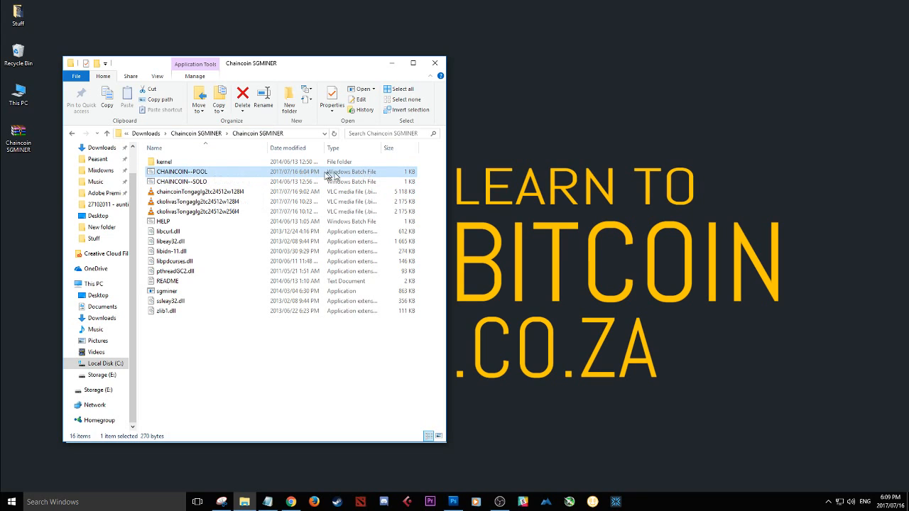
# - Open CHAINCOIN--POOL.bat for editing, getting past the Open File security warning
pyautogui.rightClick(187, 173)
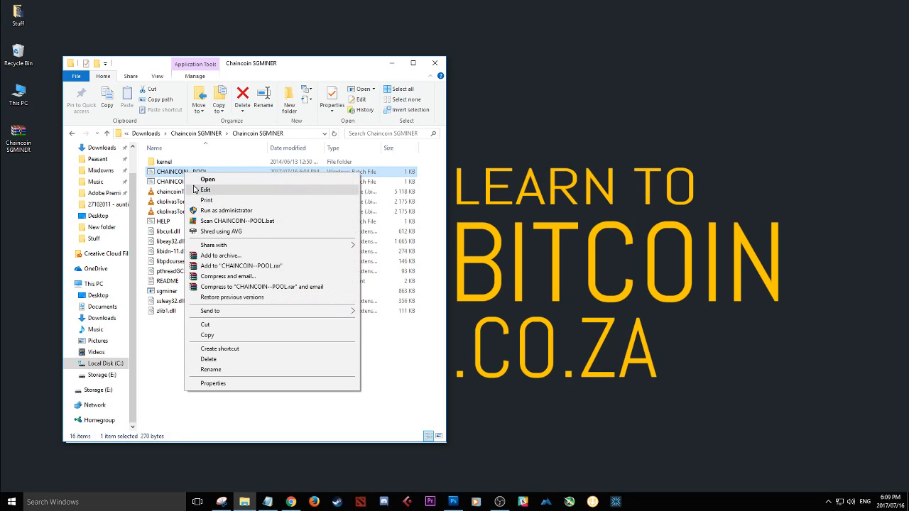
pyautogui.click(208, 178)
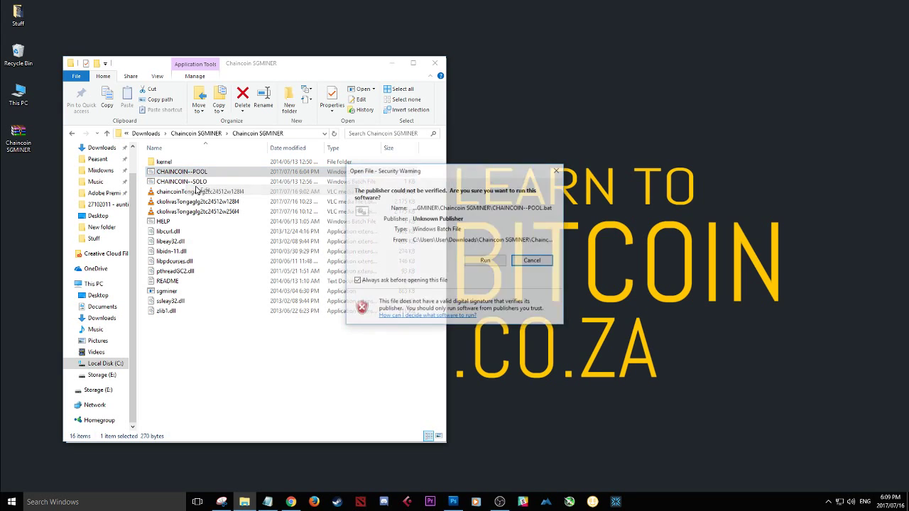
pyautogui.click(486, 261)
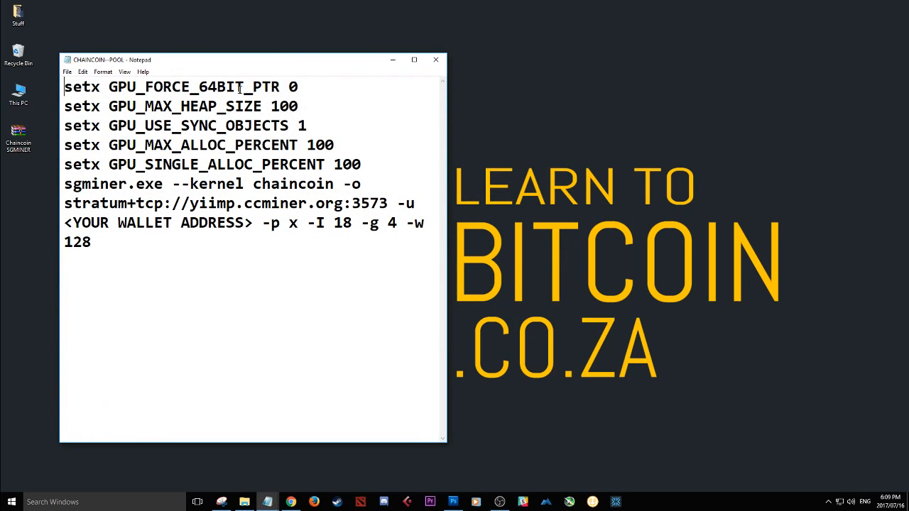
# - Look over the existing batch commands and the wallet address placeholder
pyautogui.moveTo(262, 87); pyautogui.dragTo(321, 222)
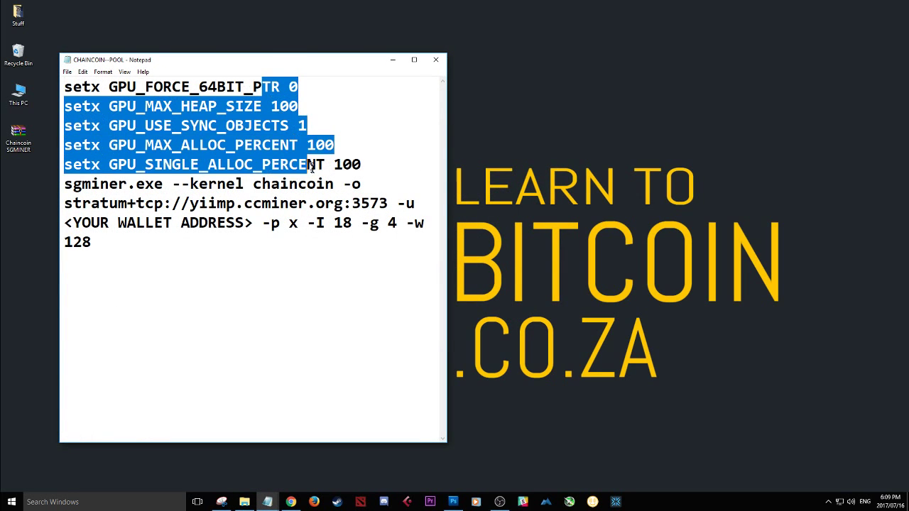
pyautogui.click(256, 222)
pyautogui.moveTo(254, 223); pyautogui.dragTo(64, 224)
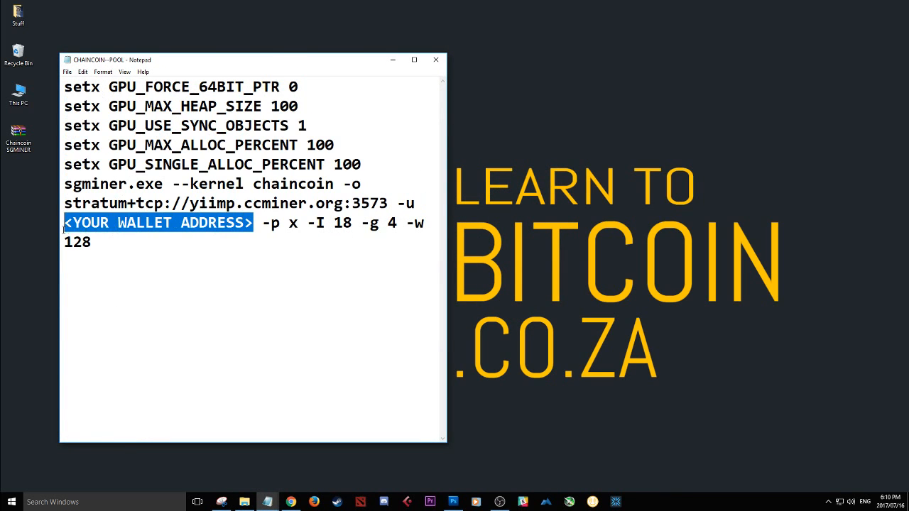
# - Copy the yiimp pool batch settings block from the notes
pyautogui.click(268, 502)
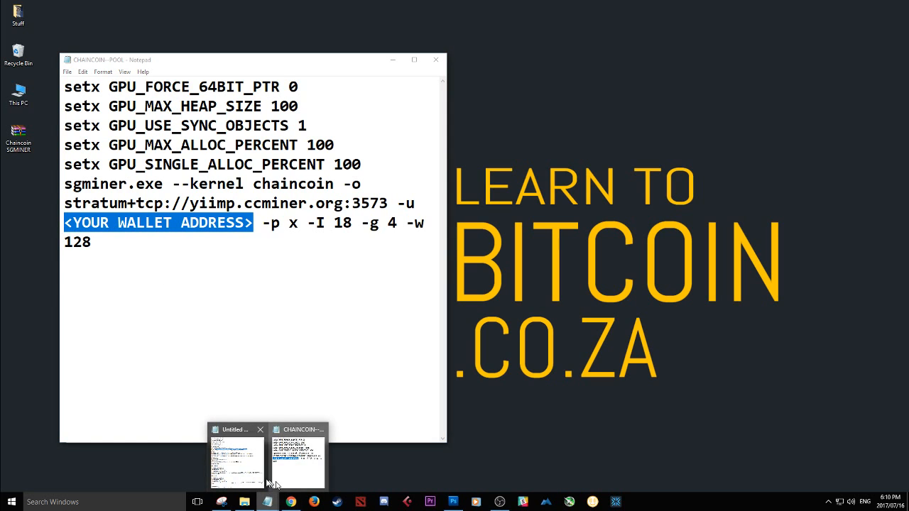
pyautogui.click(237, 461)
pyautogui.click(99, 405)
pyautogui.moveTo(89, 405); pyautogui.dragTo(44, 365)
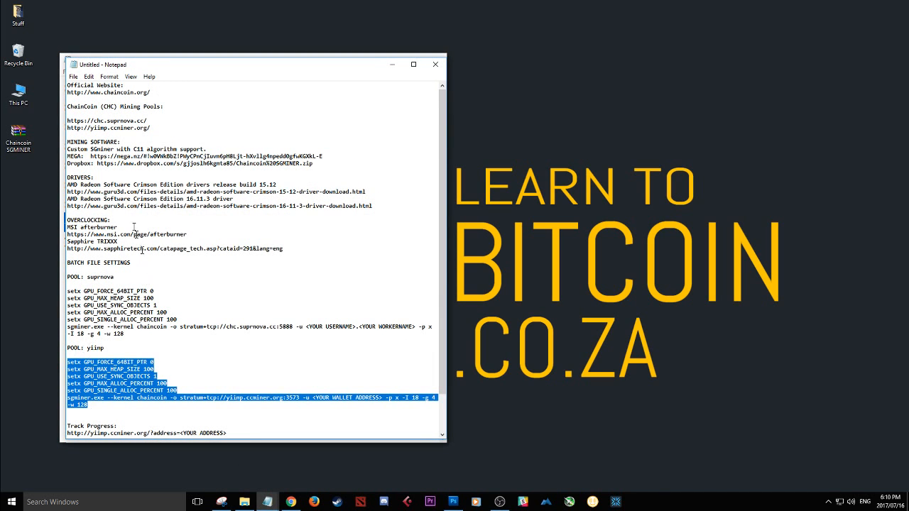
pyautogui.moveTo(151, 127); pyautogui.dragTo(59, 128)
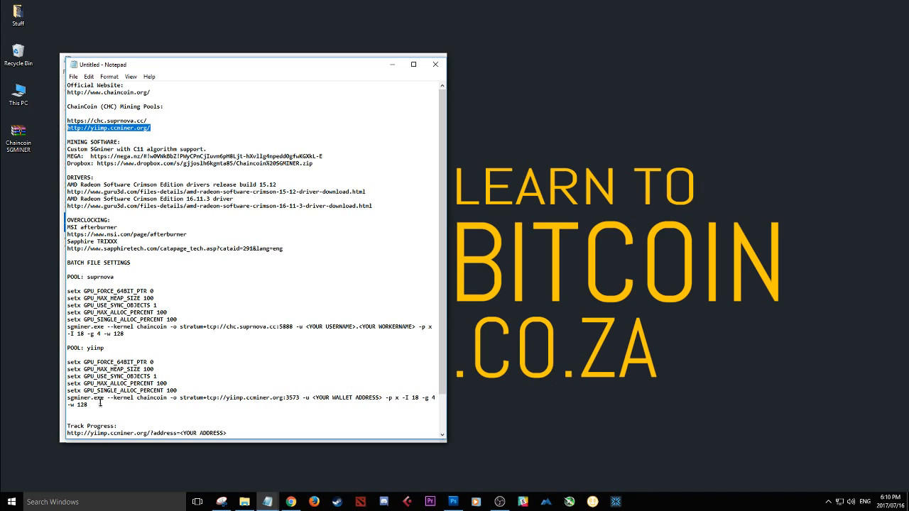
pyautogui.moveTo(99, 405); pyautogui.dragTo(42, 365)
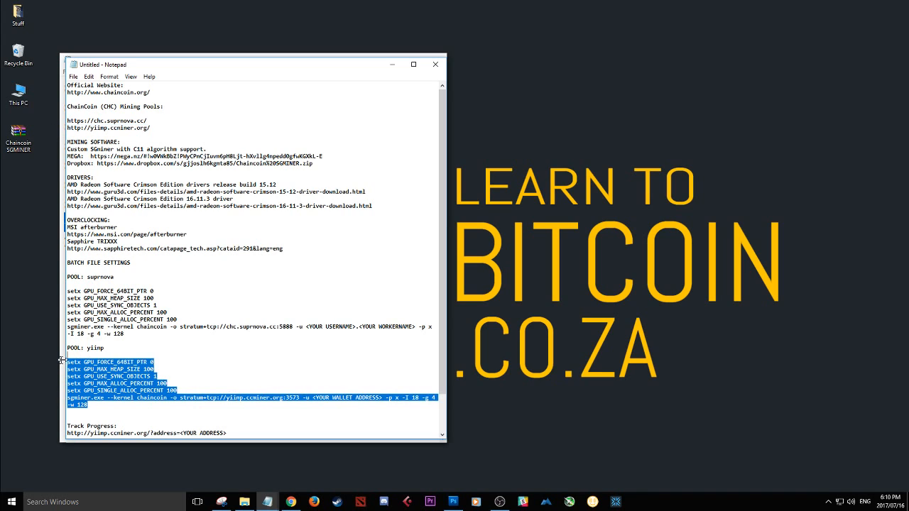
pyautogui.rightClick(71, 363)
pyautogui.click(107, 263)
# - Replace the whole CHAINCOIN--POOL contents with the yiimp settings and remove the leading blank line
pyautogui.click(267, 502)
pyautogui.click(284, 450)
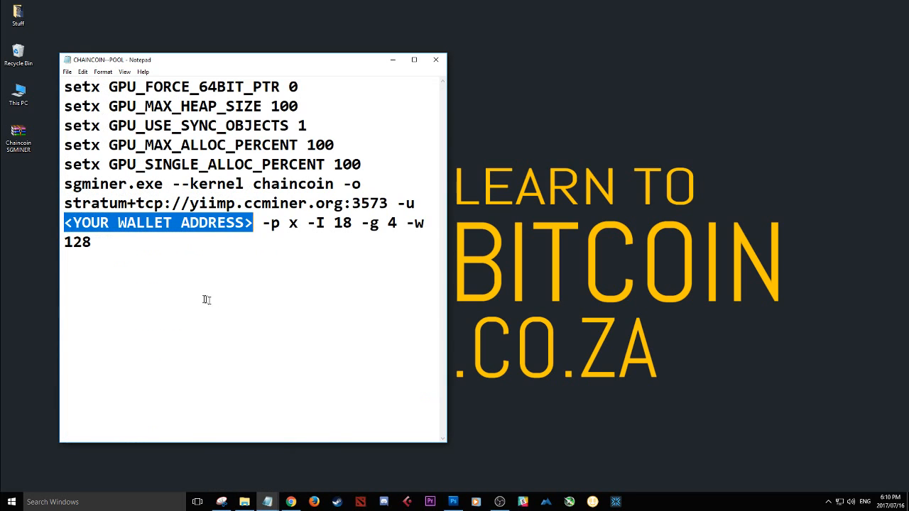
pyautogui.click(142, 247)
pyautogui.hotkey('ctrl', 'a')
pyautogui.rightClick(119, 112)
pyautogui.click(174, 160)
pyautogui.click(66, 106)
pyautogui.press('BackSpace')
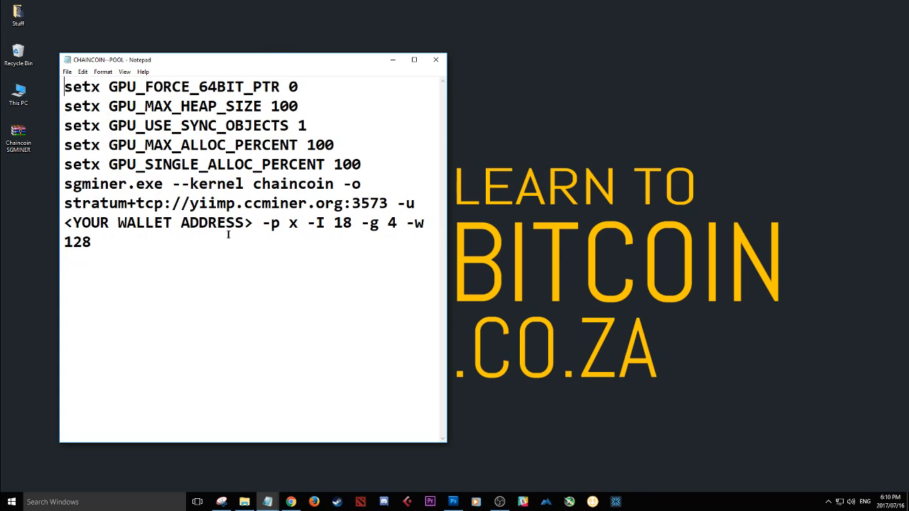
# - Select the <YOUR WALLET ADDRESS> placeholder and copy the wallet address from the notes
pyautogui.moveTo(253, 222); pyautogui.dragTo(65, 223)
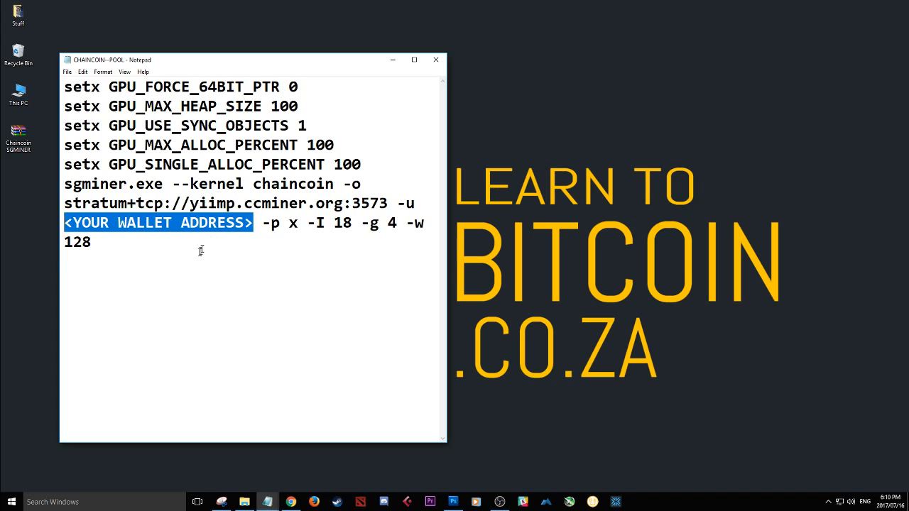
pyautogui.click(267, 502)
pyautogui.click(298, 462)
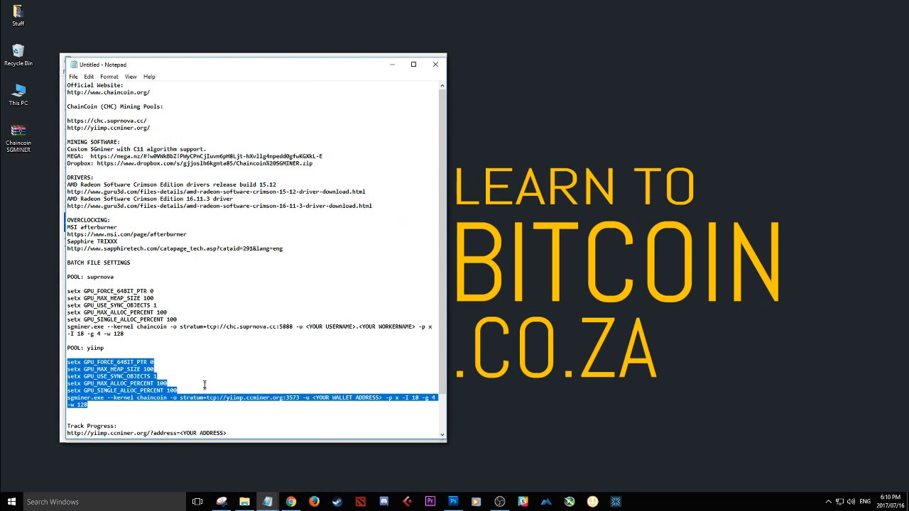
pyautogui.scroll(-2, 192, 391)
pyautogui.moveTo(182, 405); pyautogui.dragTo(61, 405)
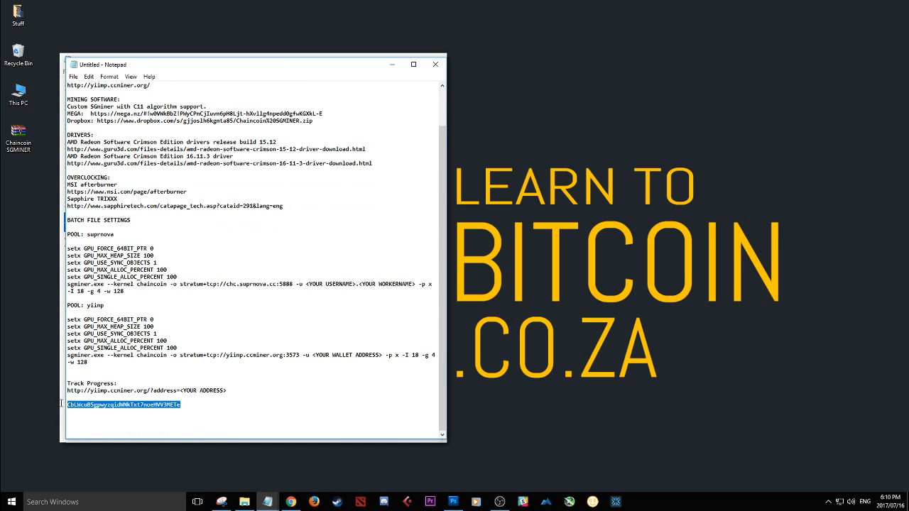
pyautogui.rightClick(73, 408)
pyautogui.click(114, 314)
# - Paste the wallet address over the placeholder, then save and close CHAINCOIN--POOL
pyautogui.click(268, 502)
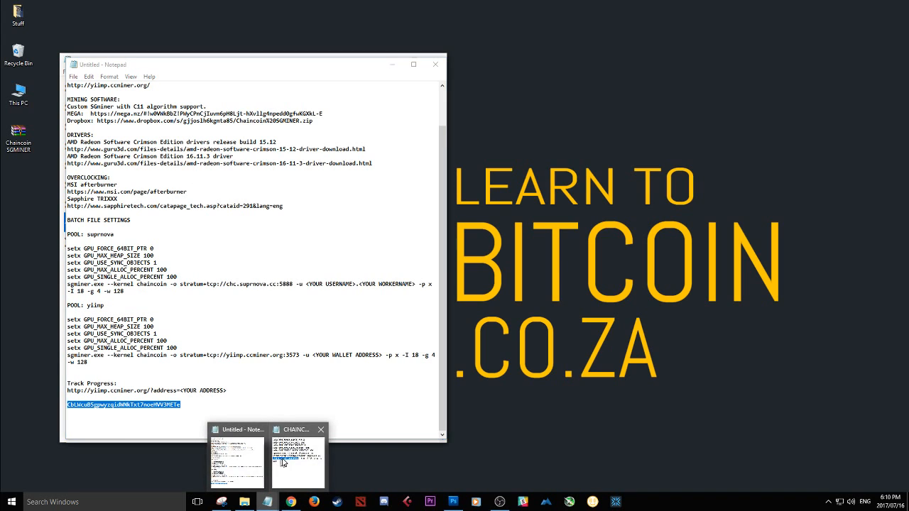
pyautogui.click(283, 463)
pyautogui.rightClick(162, 225)
pyautogui.click(198, 263)
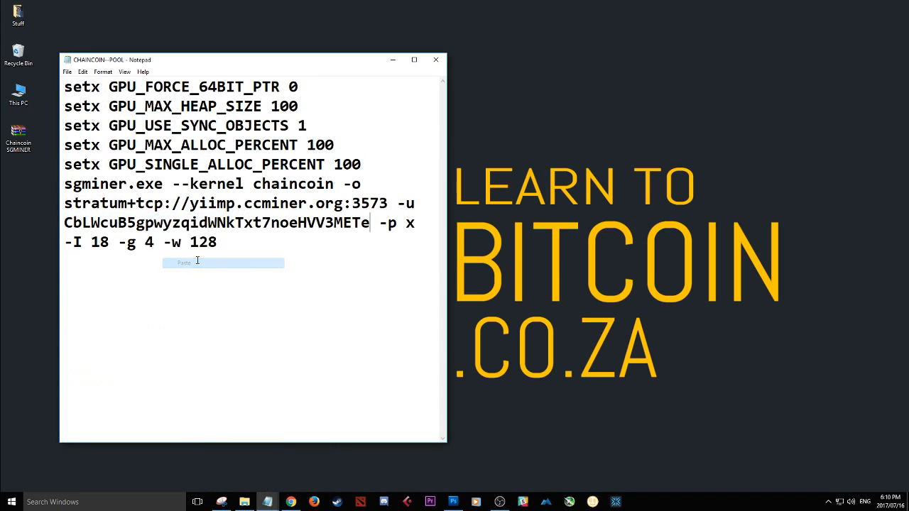
pyautogui.click(66, 72)
pyautogui.click(82, 105)
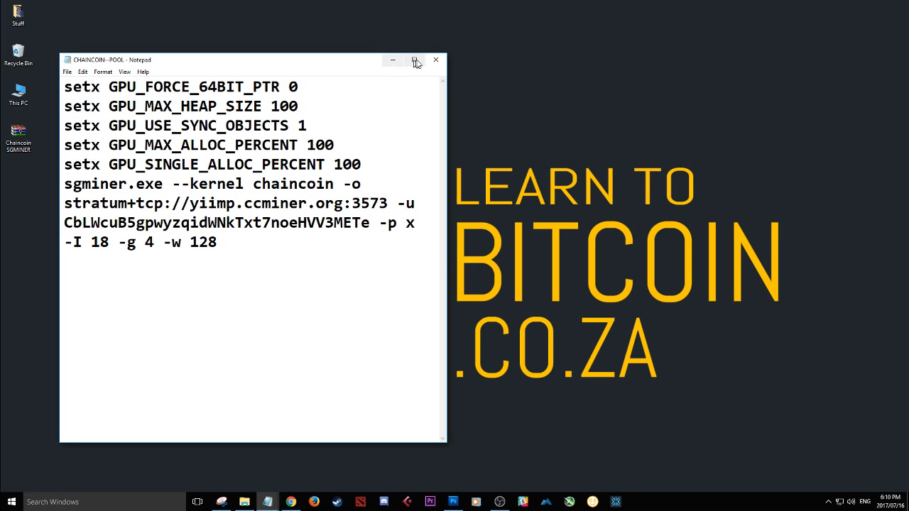
pyautogui.click(436, 60)
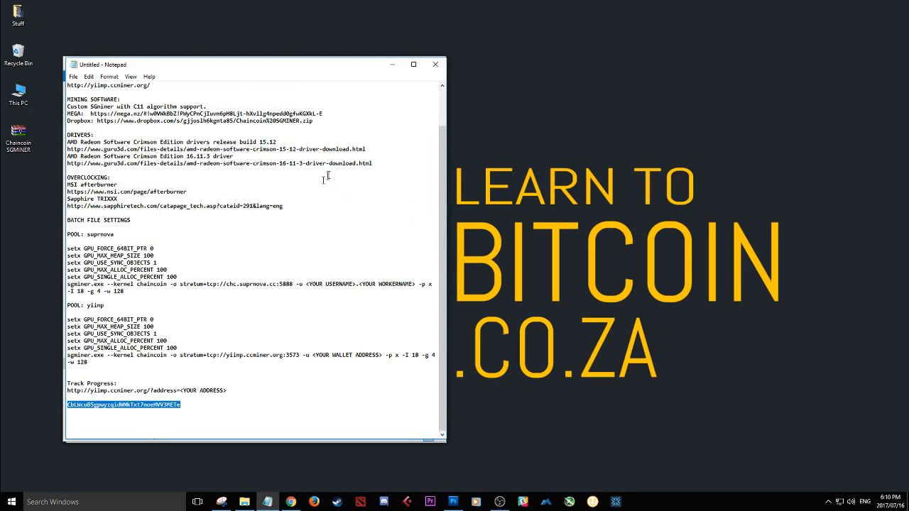
# - Run CHAINCOIN--POOL from the Chaincoin SGMINER folder, allowing it past the security warning
pyautogui.click(245, 502)
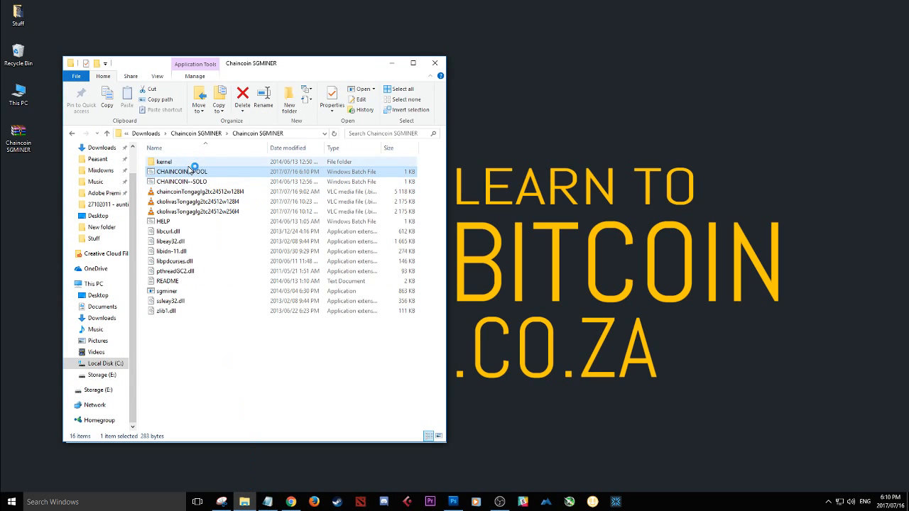
pyautogui.click(201, 172)
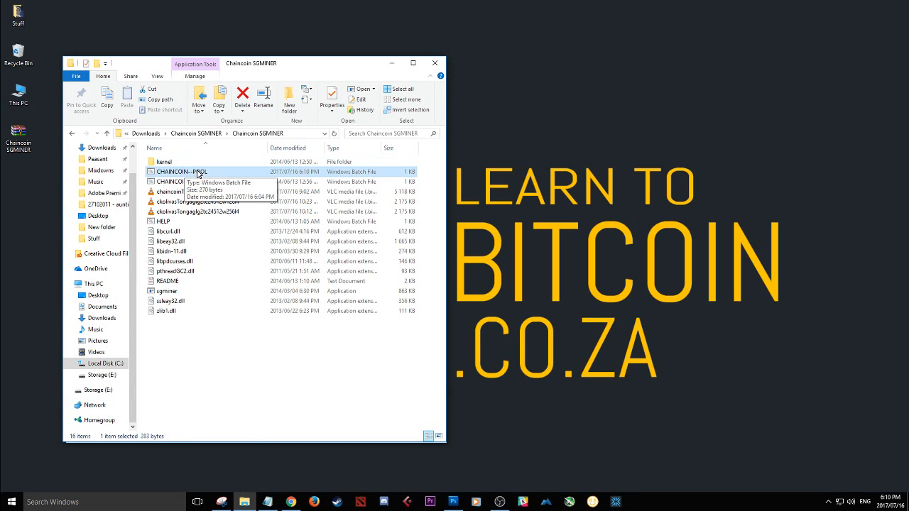
pyautogui.doubleClick(201, 173)
pyautogui.click(486, 262)
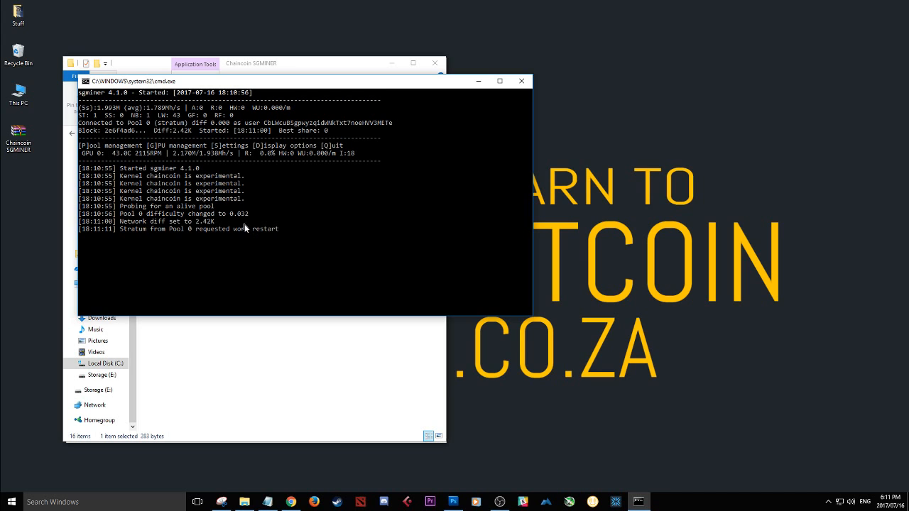
# - Review the suprnova address, the yiimp Track Progress link and the wallet address in the notes
pyautogui.click(268, 502)
pyautogui.click(177, 178)
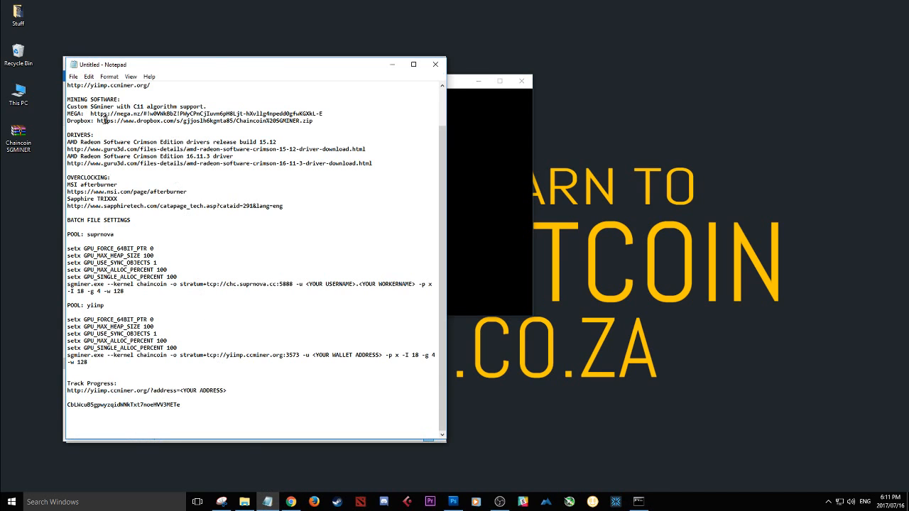
pyautogui.scroll(2, 130, 172)
pyautogui.moveTo(147, 120); pyautogui.dragTo(56, 121)
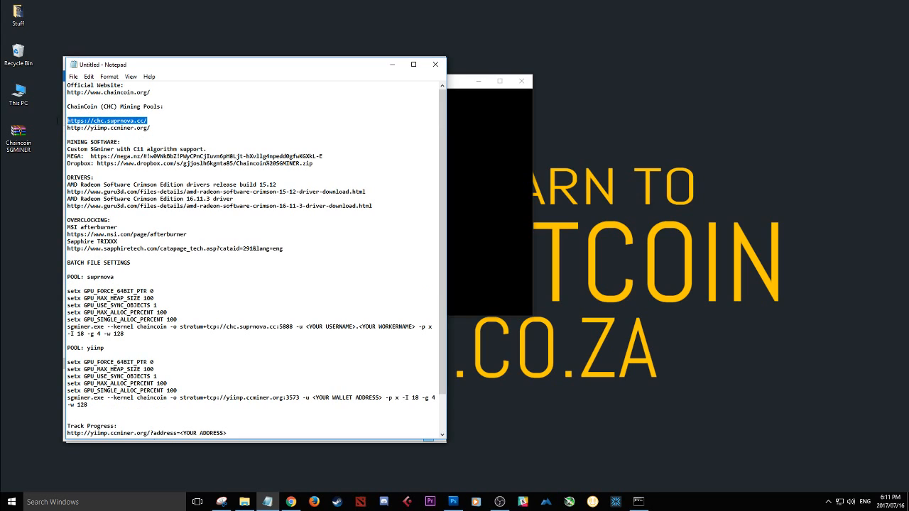
pyautogui.scroll(-2, 147, 234)
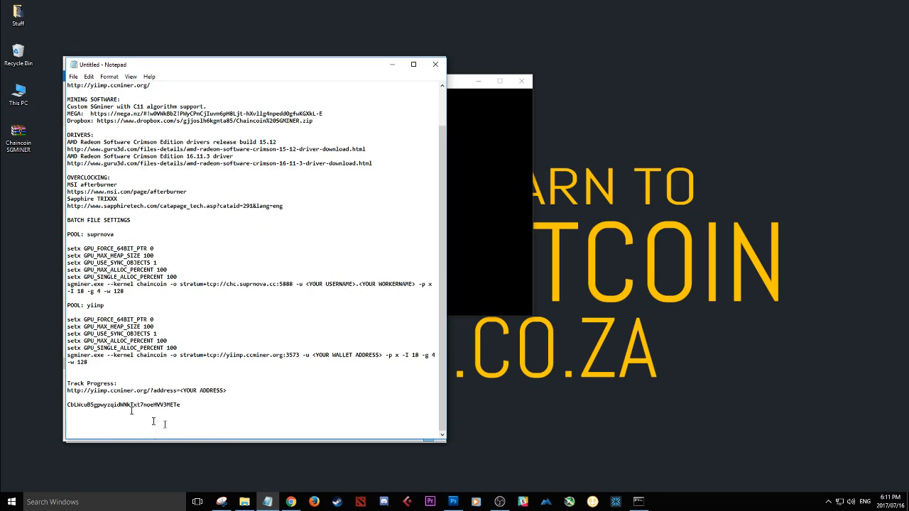
pyautogui.moveTo(151, 391); pyautogui.dragTo(71, 391)
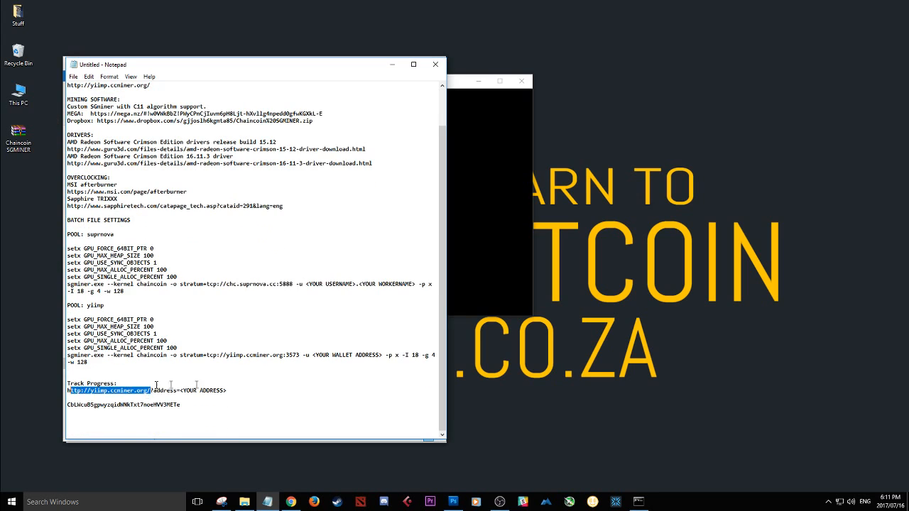
pyautogui.click(223, 390)
pyautogui.moveTo(229, 390); pyautogui.dragTo(70, 392)
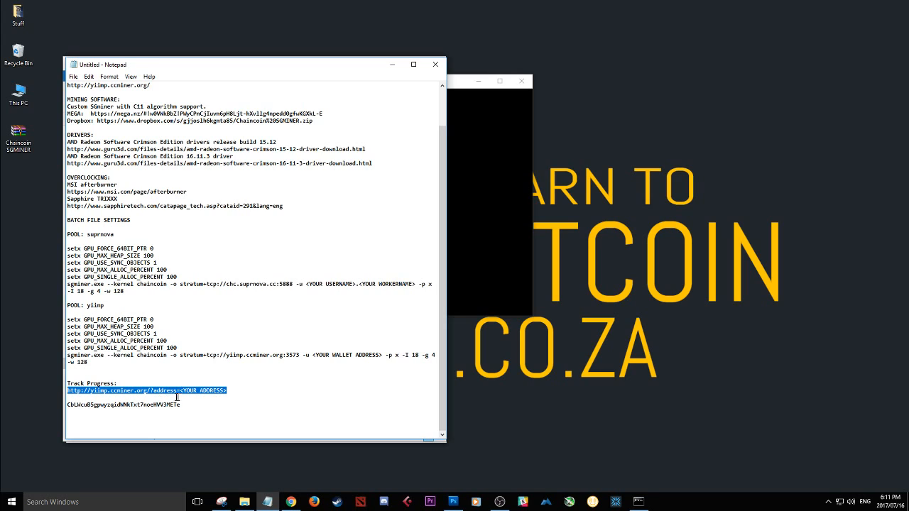
pyautogui.moveTo(182, 405); pyautogui.dragTo(59, 406)
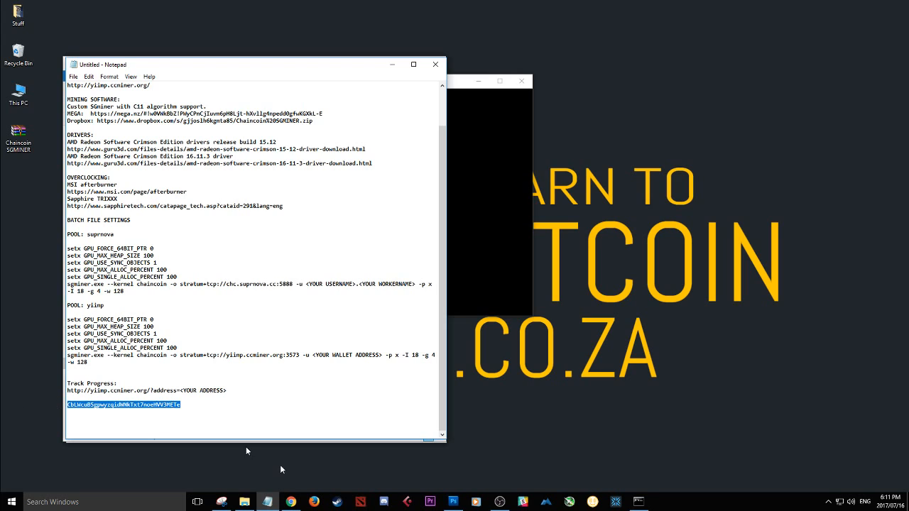
# - Show the yiimp wallet page in Chrome and highlight its web address
pyautogui.click(291, 502)
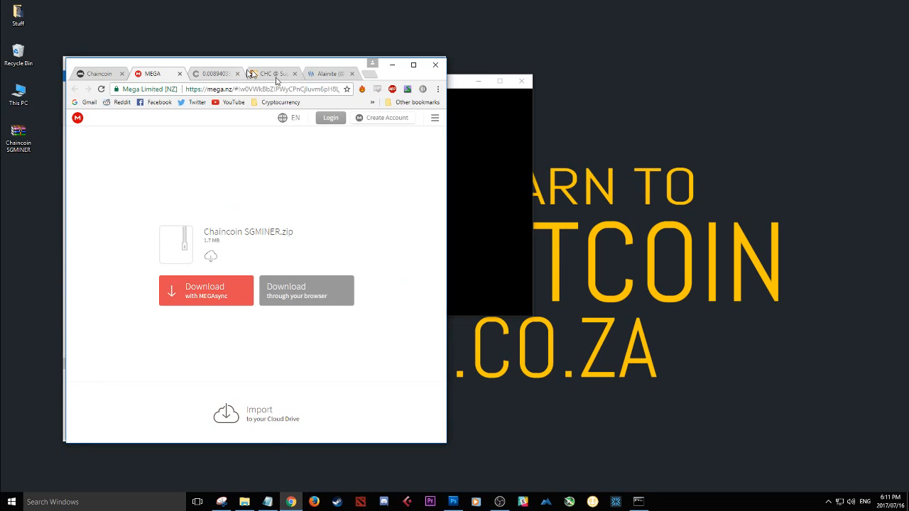
pyautogui.click(213, 74)
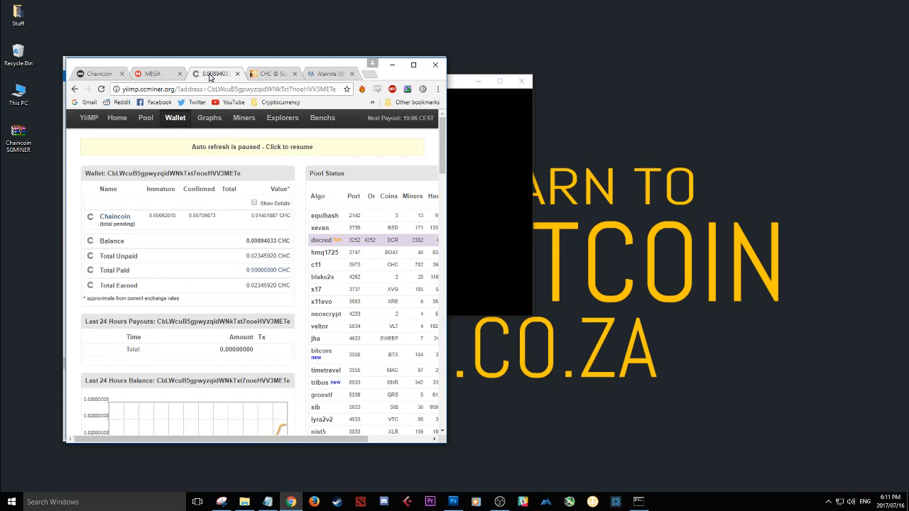
pyautogui.moveTo(130, 89); pyautogui.dragTo(338, 88)
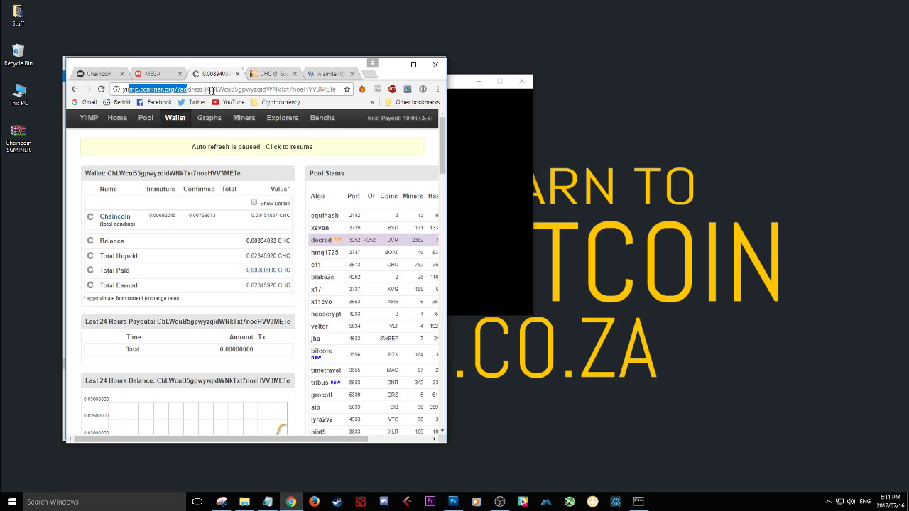
pyautogui.click(301, 186)
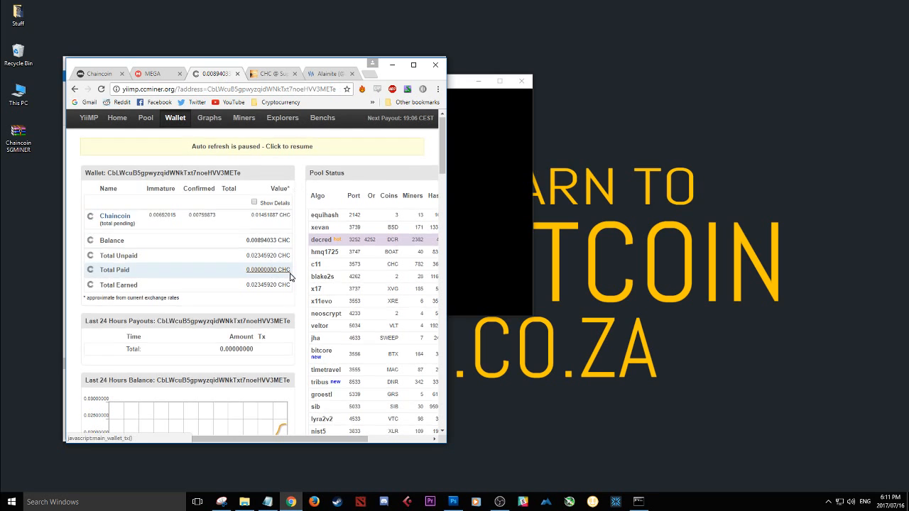
pyautogui.scroll(-3, 234, 270)
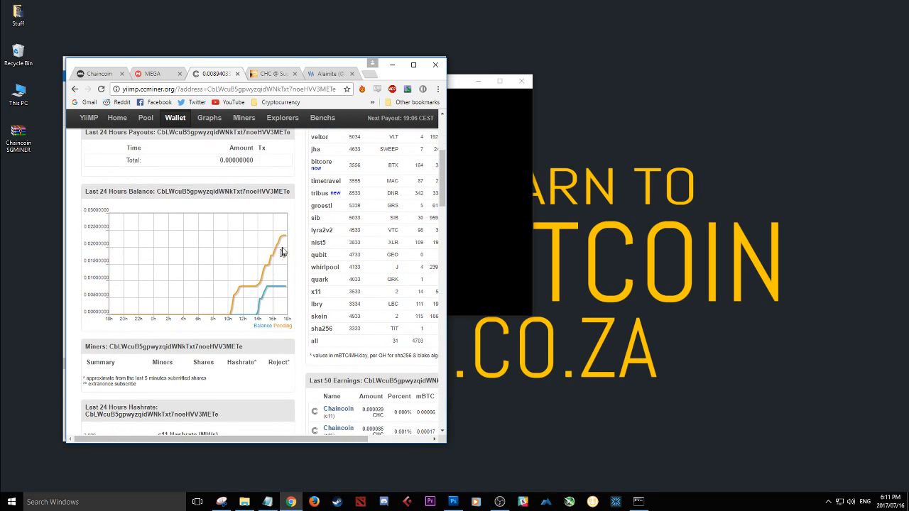
pyautogui.scroll(-3, 298, 248)
pyautogui.scroll(-1, 297, 247)
pyautogui.scroll(-2, 297, 255)
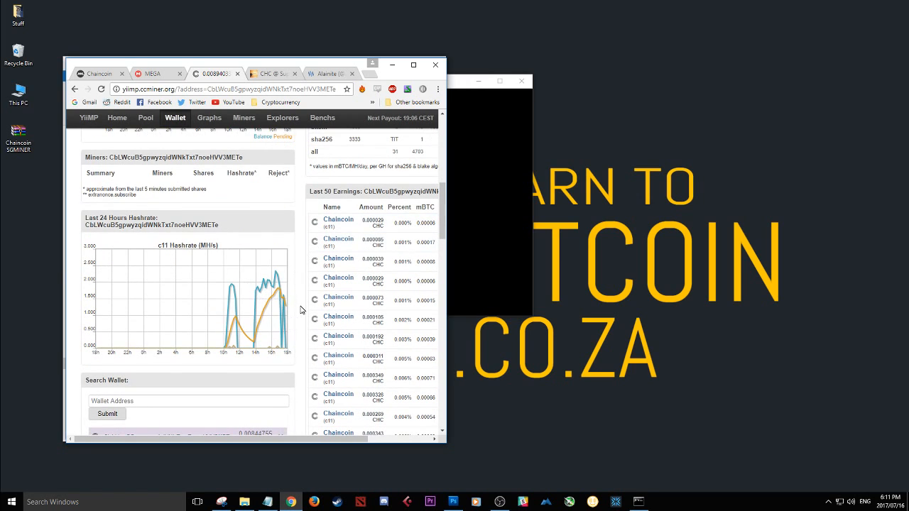
pyautogui.scroll(-2, 298, 310)
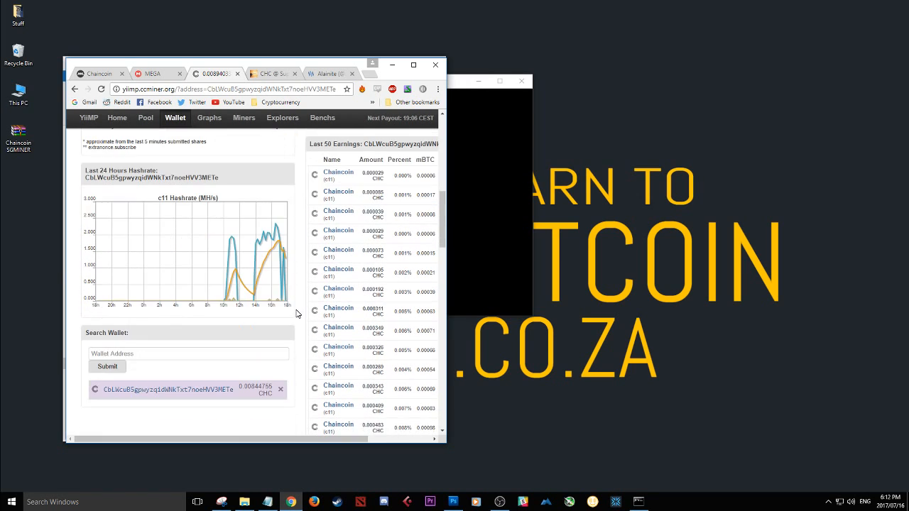
pyautogui.scroll(3, 298, 310)
pyautogui.scroll(5, 298, 309)
pyautogui.scroll(3, 300, 306)
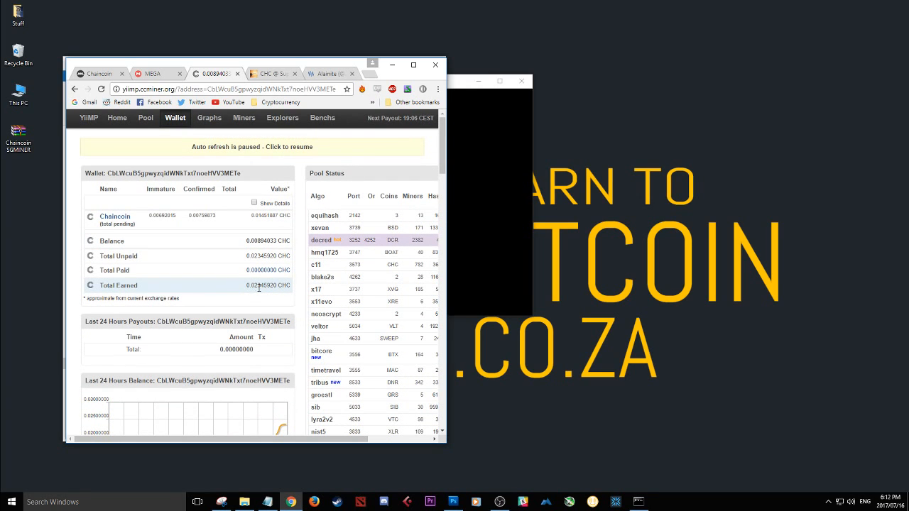
pyautogui.scroll(-3, 299, 284)
pyautogui.scroll(-2, 298, 284)
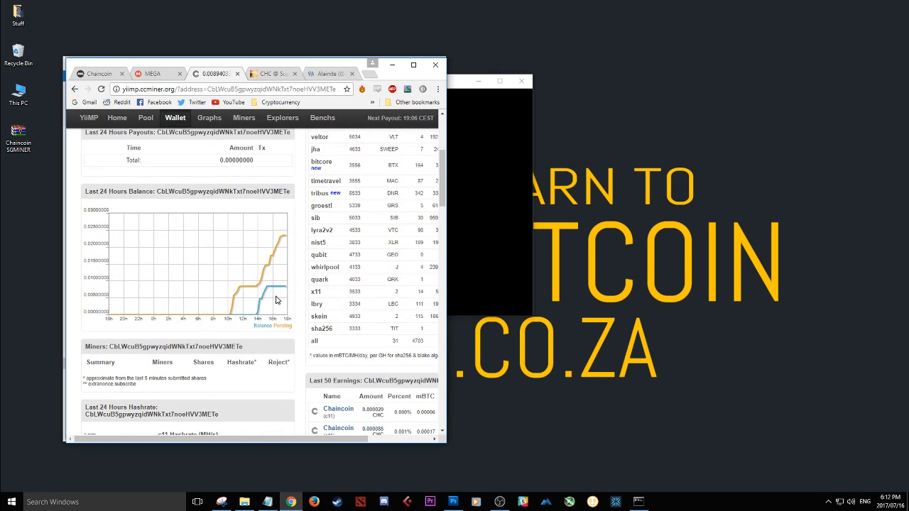
pyautogui.scroll(-3, 298, 302)
pyautogui.scroll(-1, 298, 301)
pyautogui.scroll(-1, 298, 302)
pyautogui.scroll(4, 300, 303)
pyautogui.scroll(3, 300, 304)
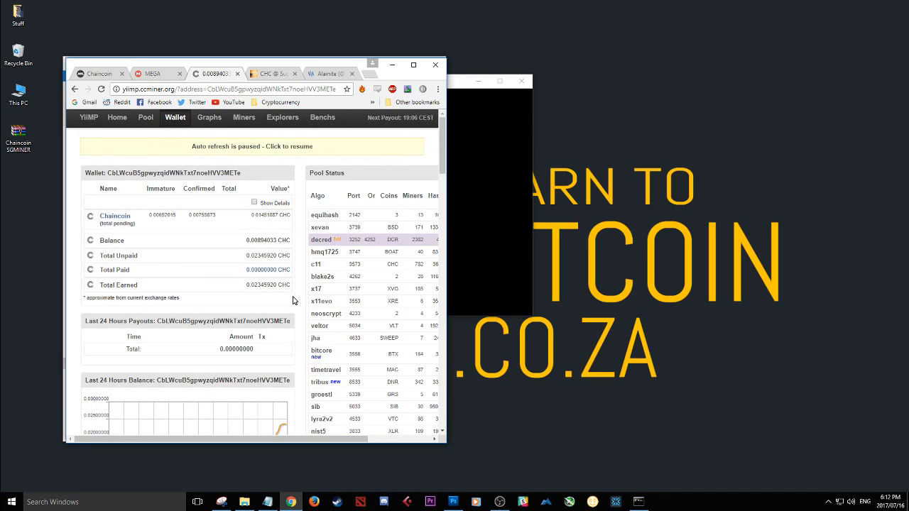
pyautogui.scroll(-3, 293, 301)
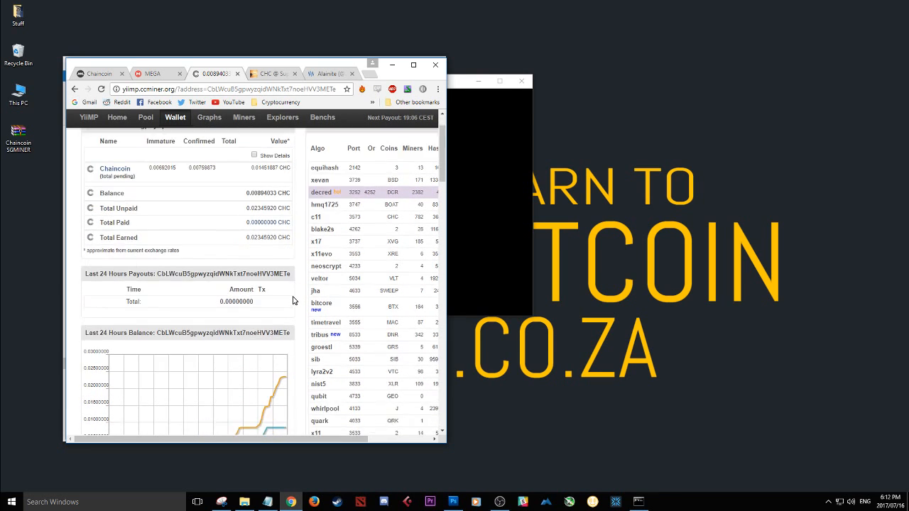
pyautogui.scroll(-2, 293, 301)
pyautogui.scroll(-2, 294, 301)
pyautogui.scroll(-3, 293, 301)
pyautogui.scroll(-3, 294, 300)
pyautogui.scroll(3, 293, 299)
pyautogui.scroll(3, 293, 298)
pyautogui.scroll(3, 293, 299)
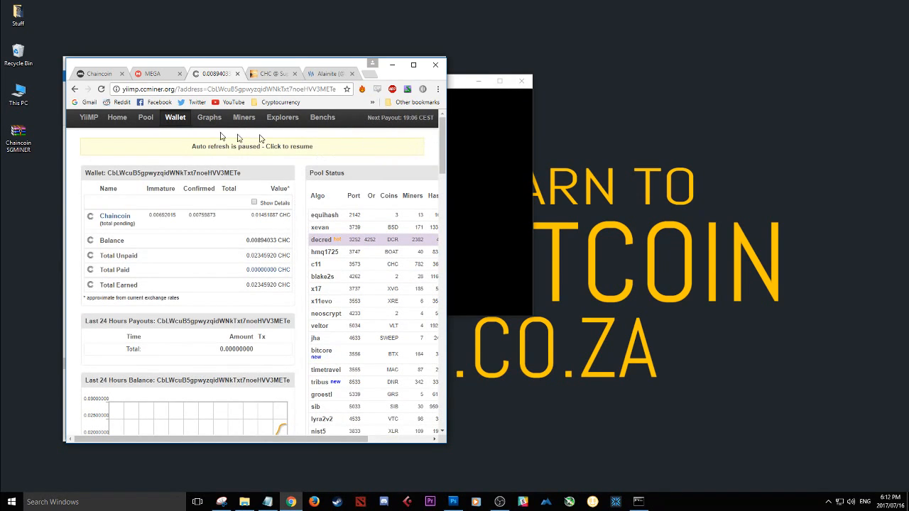
# - Show the Suprnova CHC tab, highlight the suprnova batch commands in the notes, check the miner console and return to Chrome
pyautogui.click(276, 74)
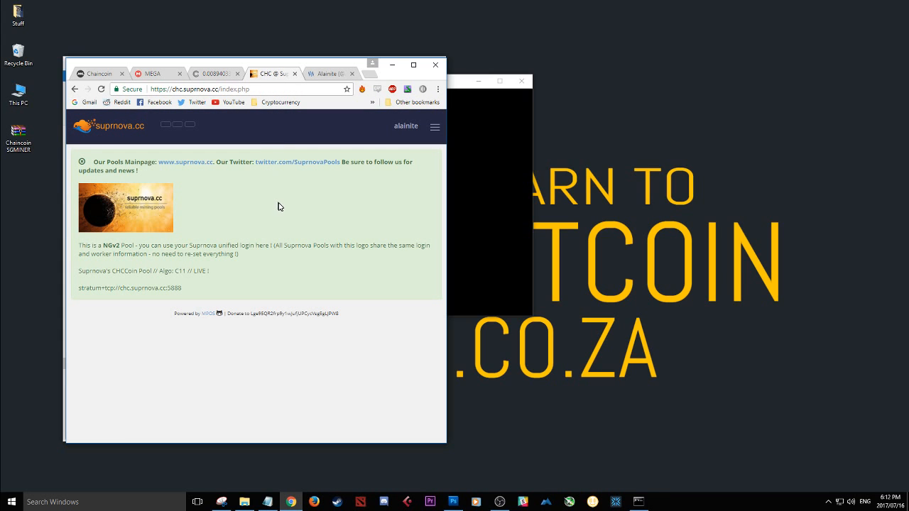
pyautogui.click(267, 502)
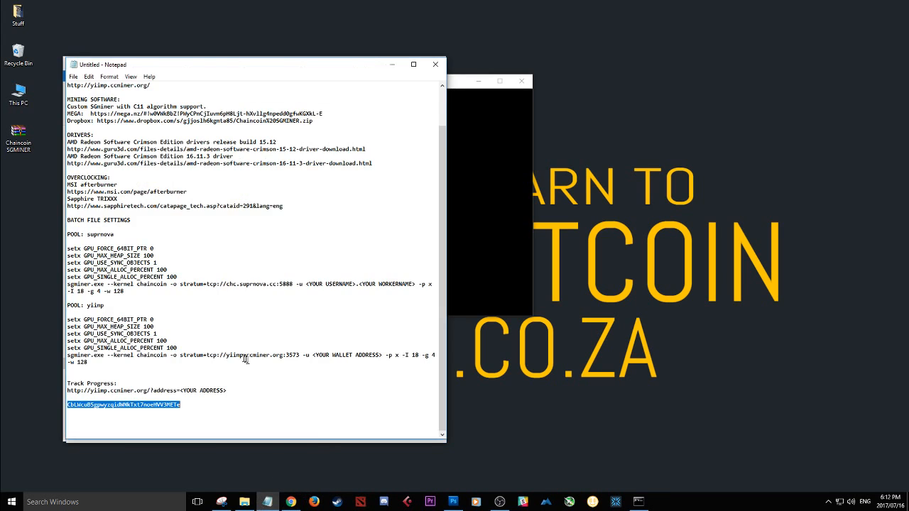
pyautogui.click(162, 284)
pyautogui.moveTo(128, 291); pyautogui.dragTo(67, 248)
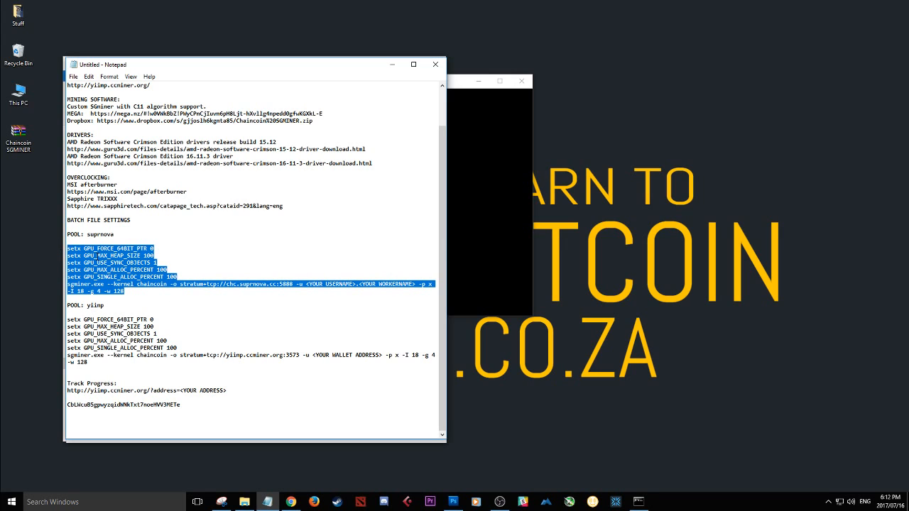
pyautogui.click(347, 292)
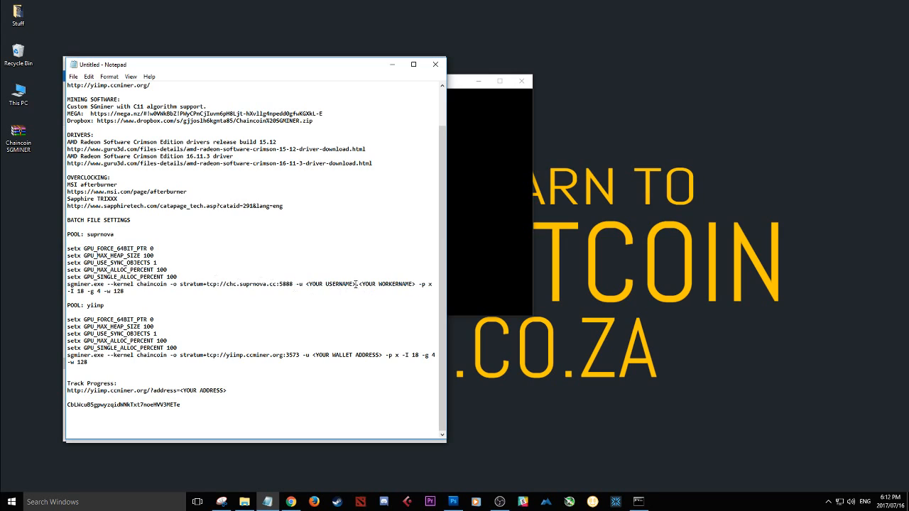
pyautogui.click(483, 115)
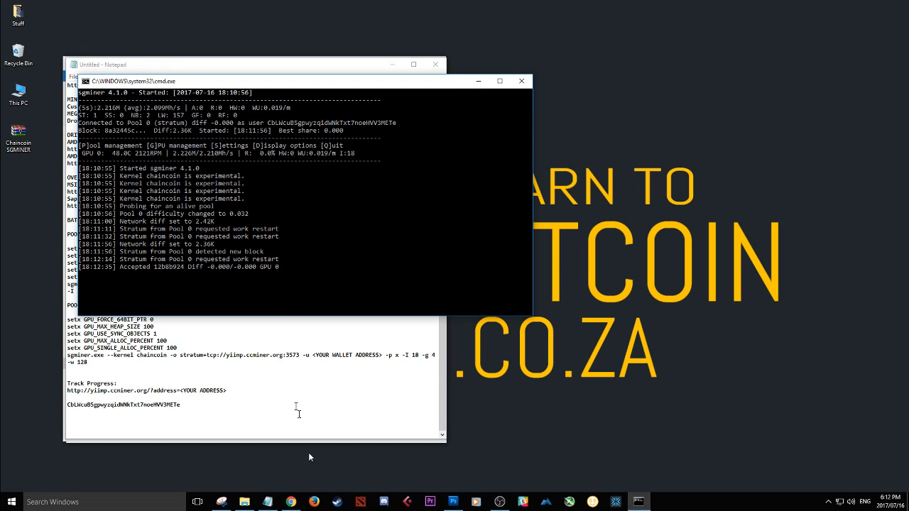
pyautogui.click(291, 502)
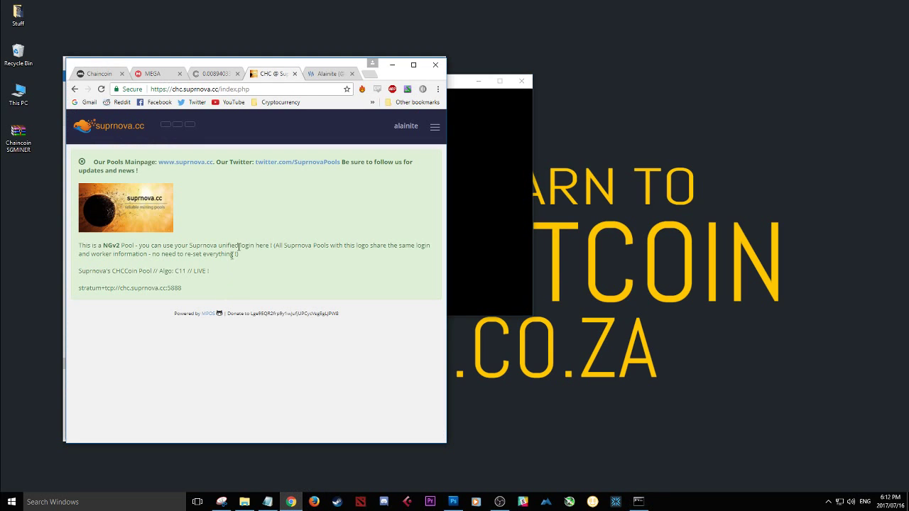
# - Navigate the Suprnova menu through My Account to the My Workers page
pyautogui.click(435, 128)
pyautogui.click(406, 126)
pyautogui.click(130, 299)
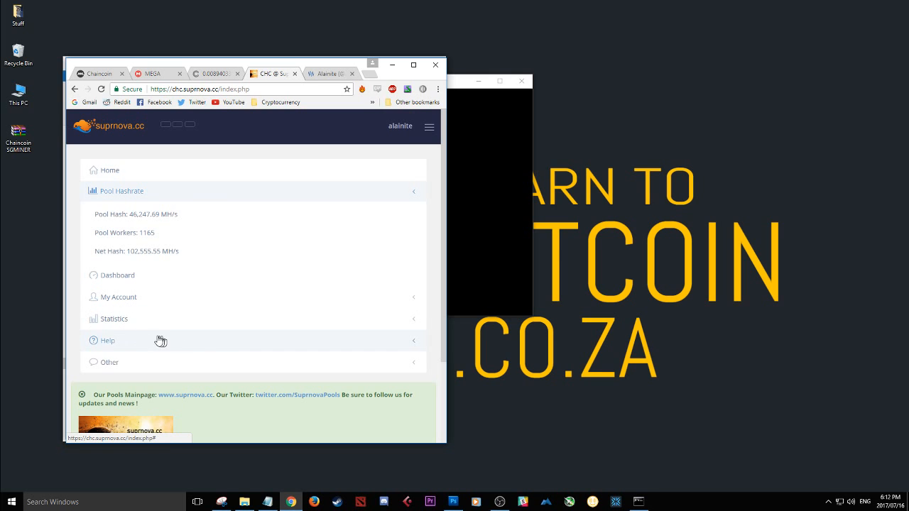
pyautogui.click(115, 298)
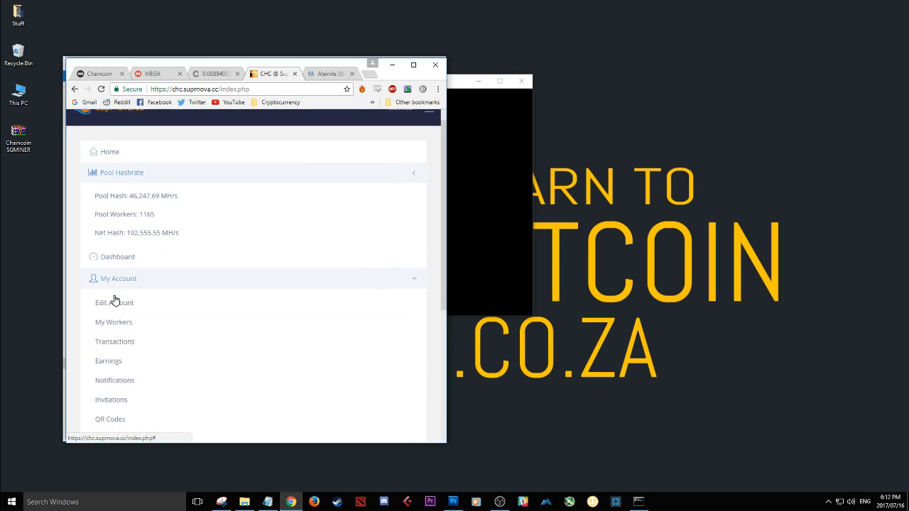
pyautogui.click(124, 297)
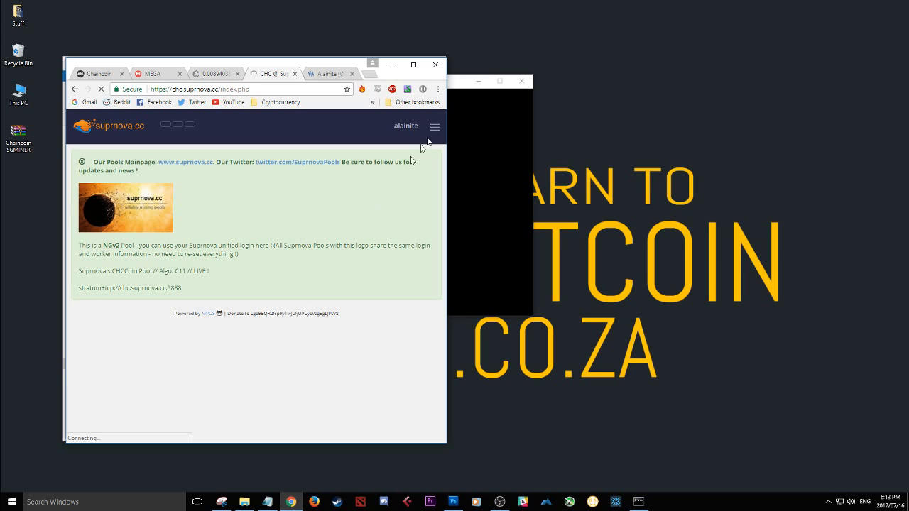
# - Point out the new worker's name and password values on the workers form
pyautogui.click(409, 126)
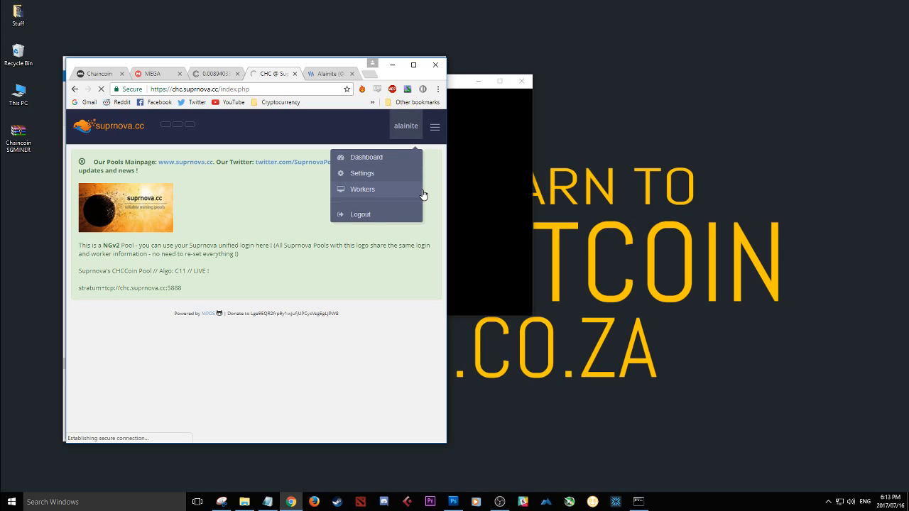
pyautogui.click(429, 183)
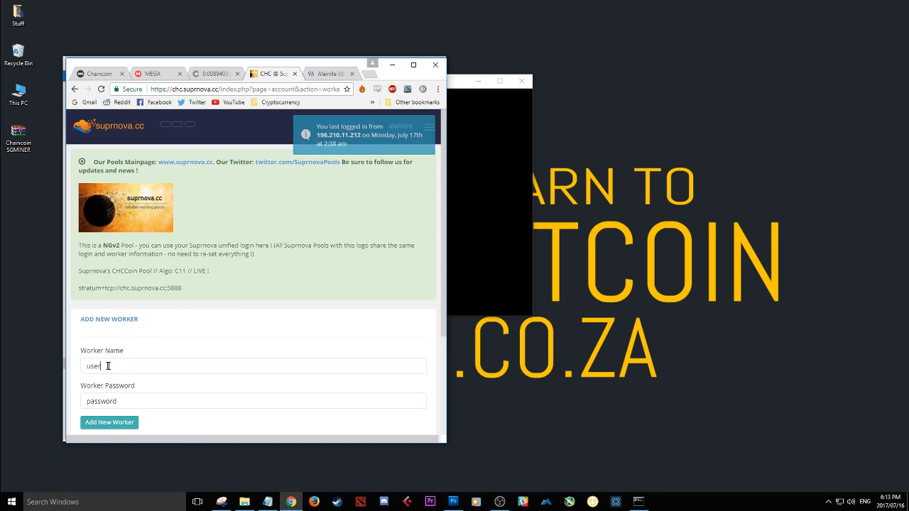
pyautogui.moveTo(110, 364); pyautogui.dragTo(78, 367)
pyautogui.moveTo(116, 403); pyautogui.dragTo(76, 399)
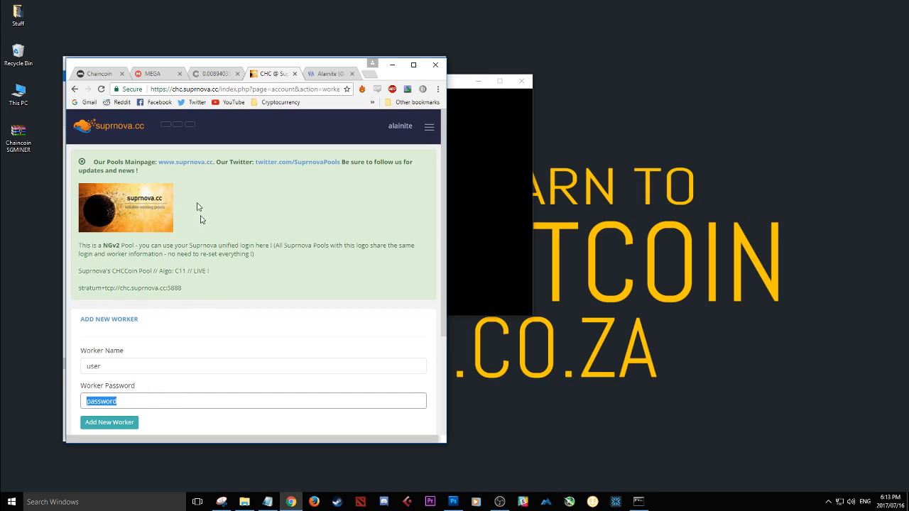
pyautogui.click(269, 502)
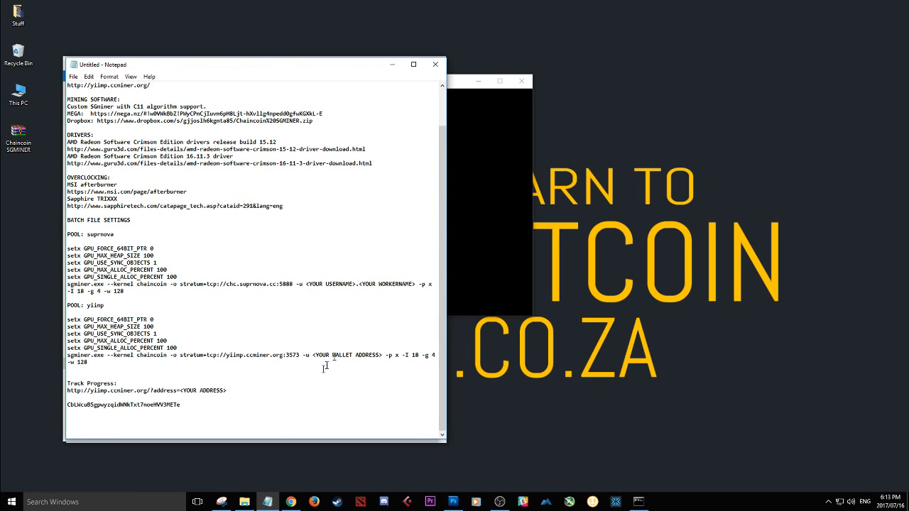
pyautogui.moveTo(355, 283)
pyautogui.mouseDown()
pyautogui.moveTo(306, 283)
pyautogui.moveTo(420, 283)
pyautogui.mouseUp()
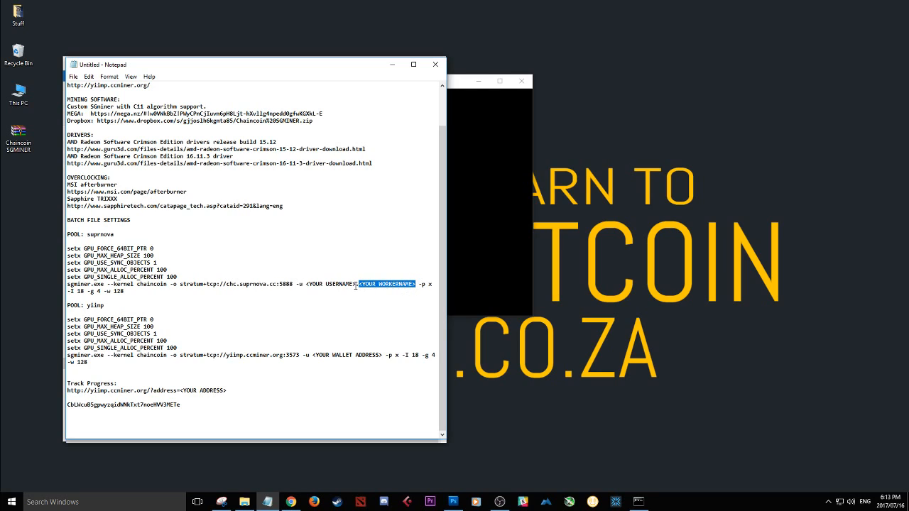
pyautogui.moveTo(151, 295); pyautogui.dragTo(45, 252)
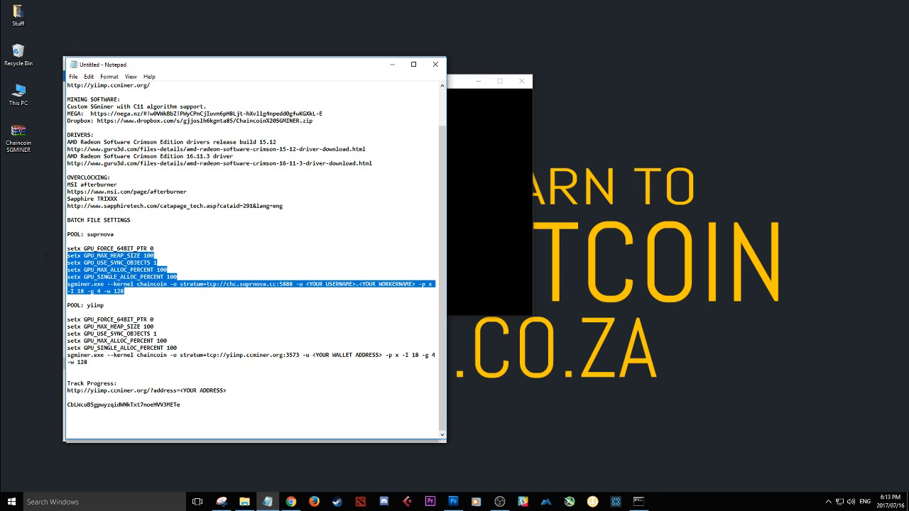
pyautogui.click(480, 142)
# - Navigate from the workers page to Suprnova's Edit Account settings
pyautogui.click(290, 502)
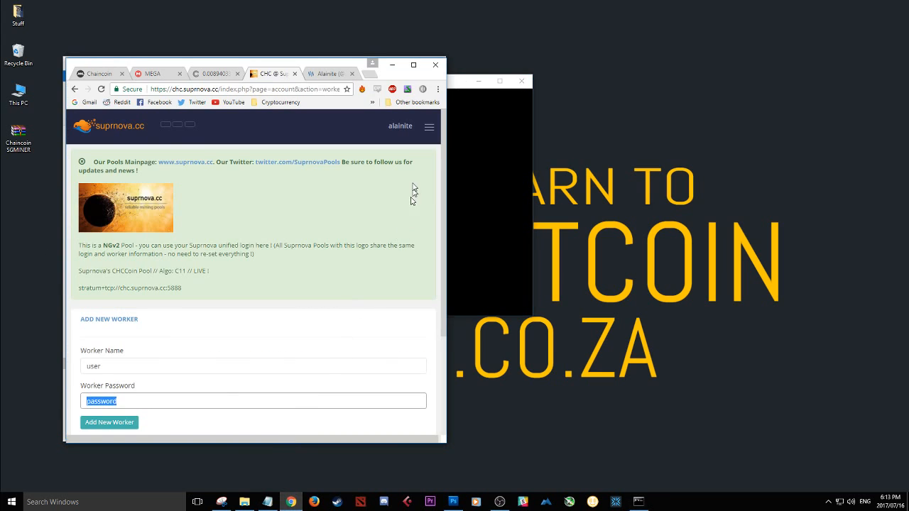
pyautogui.click(429, 126)
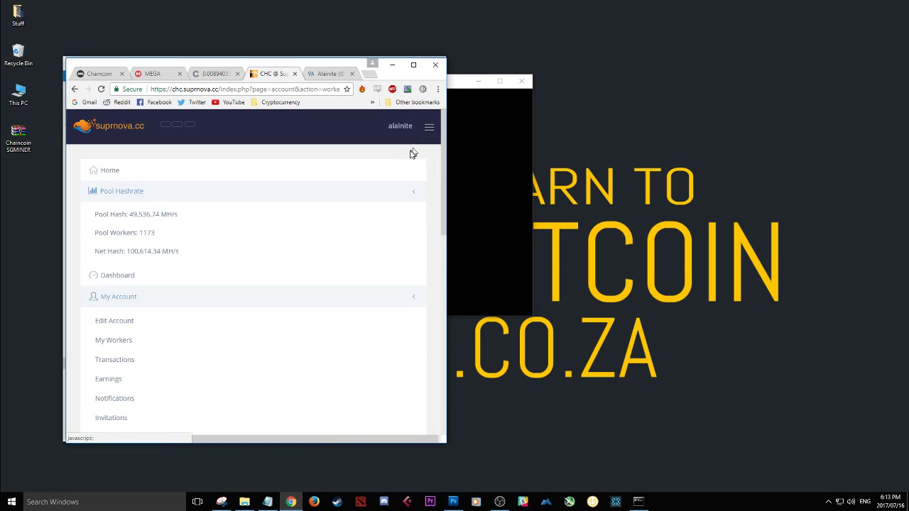
pyautogui.click(127, 323)
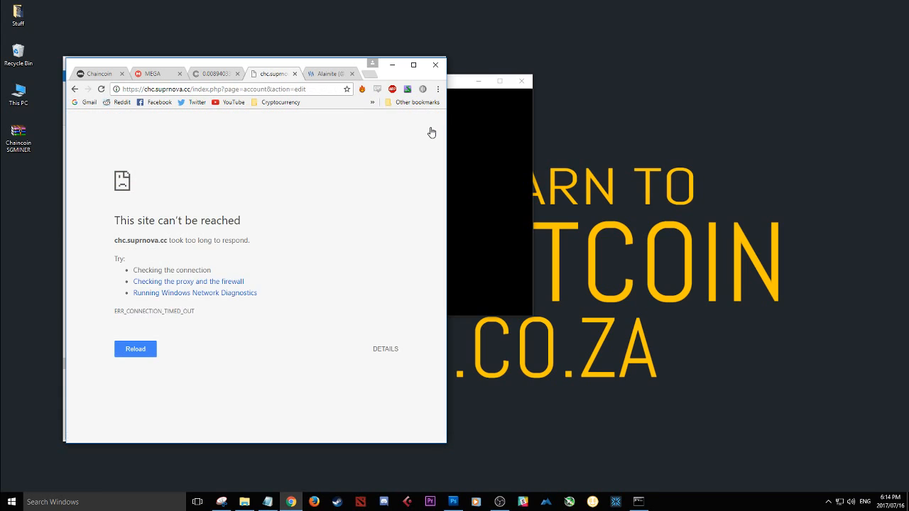
# - Reload the account page after the timeout and review the payment address and payout threshold
pyautogui.click(277, 89)
pyautogui.press('Return')
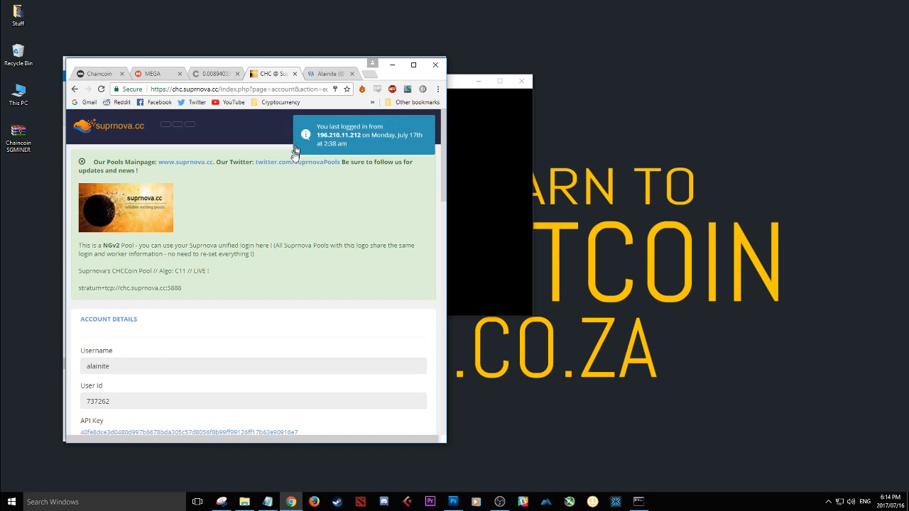
pyautogui.scroll(-3, 249, 304)
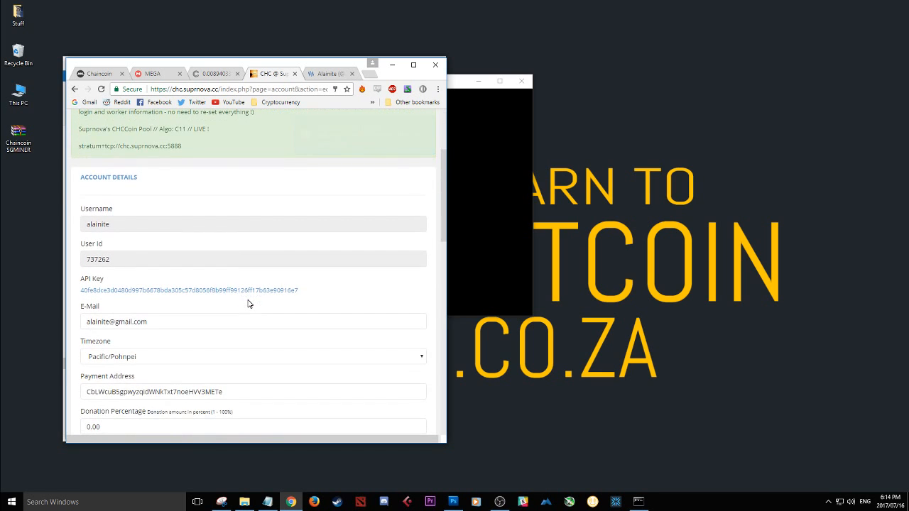
pyautogui.scroll(-2, 250, 307)
pyautogui.moveTo(245, 345); pyautogui.dragTo(64, 353)
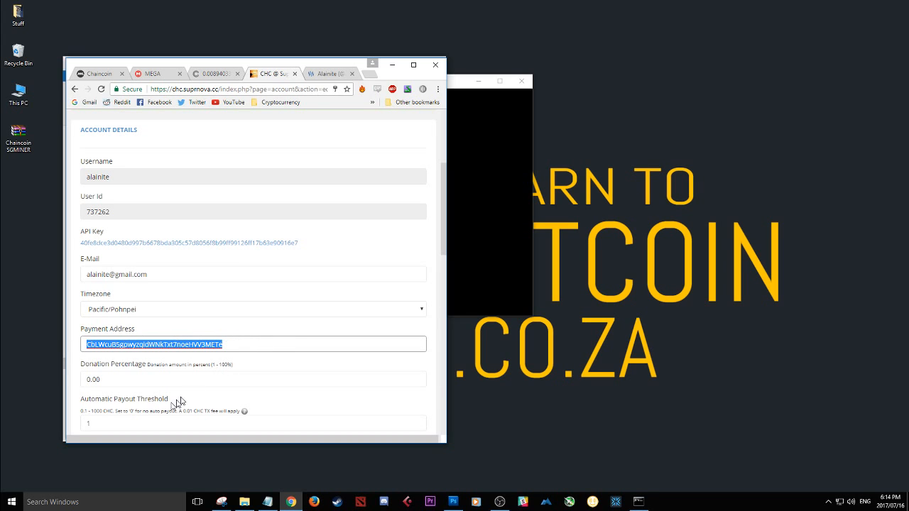
pyautogui.click(105, 423)
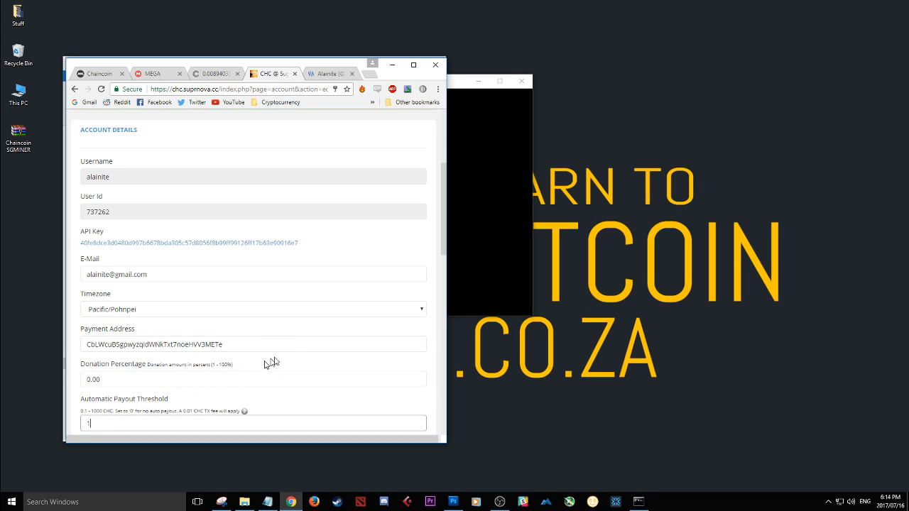
pyautogui.scroll(-1, 290, 356)
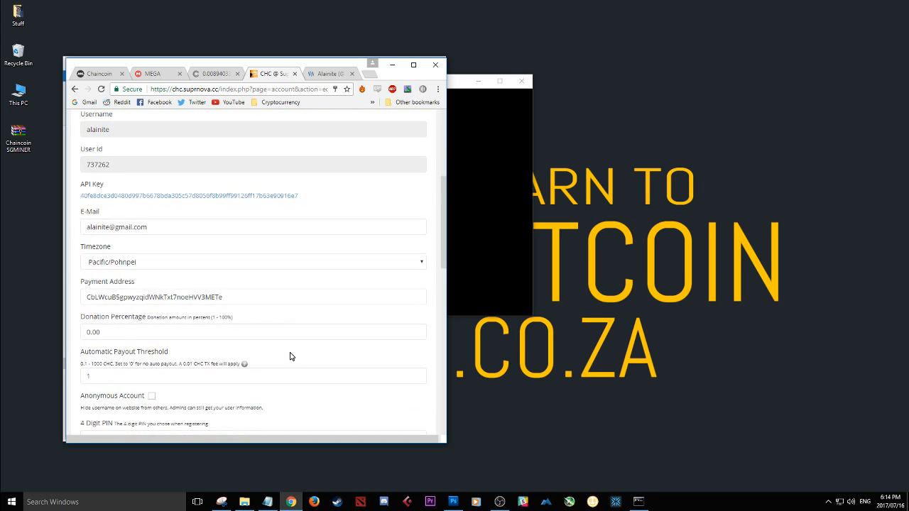
pyautogui.scroll(-1, 290, 356)
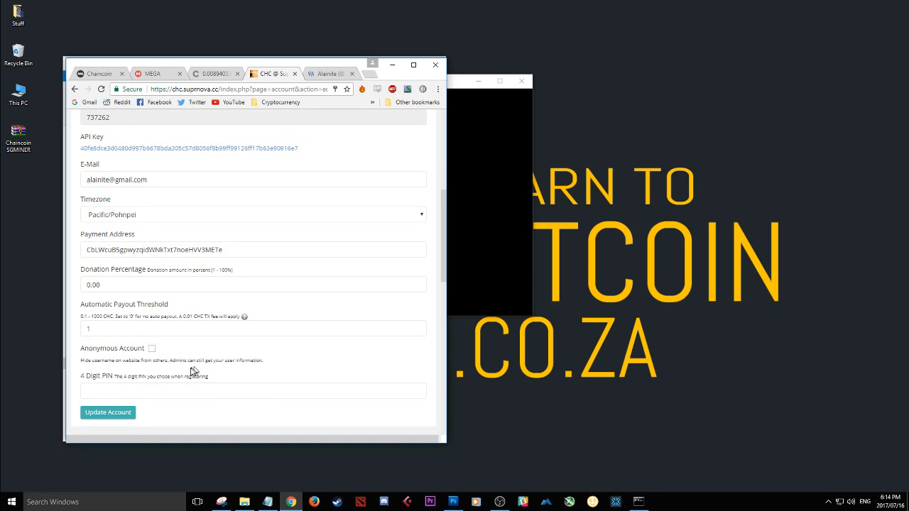
pyautogui.scroll(3, 244, 360)
pyautogui.scroll(3, 244, 360)
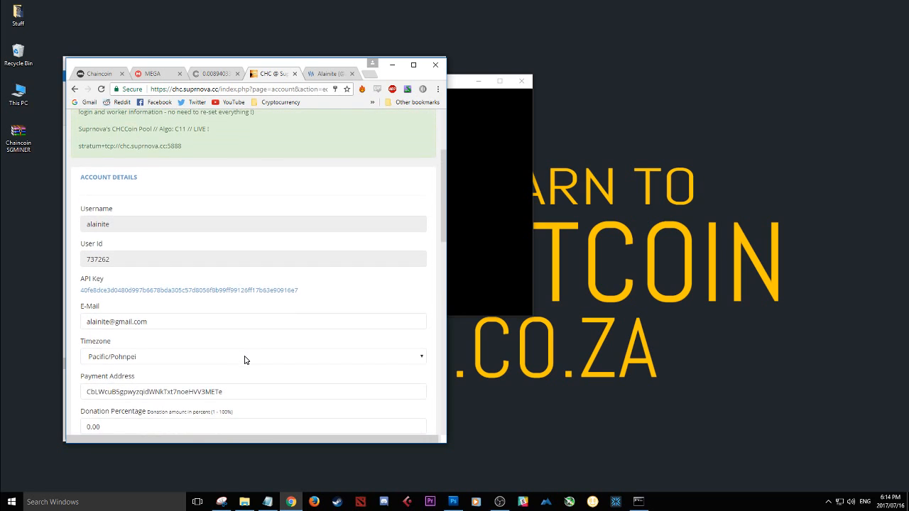
pyautogui.scroll(2, 245, 360)
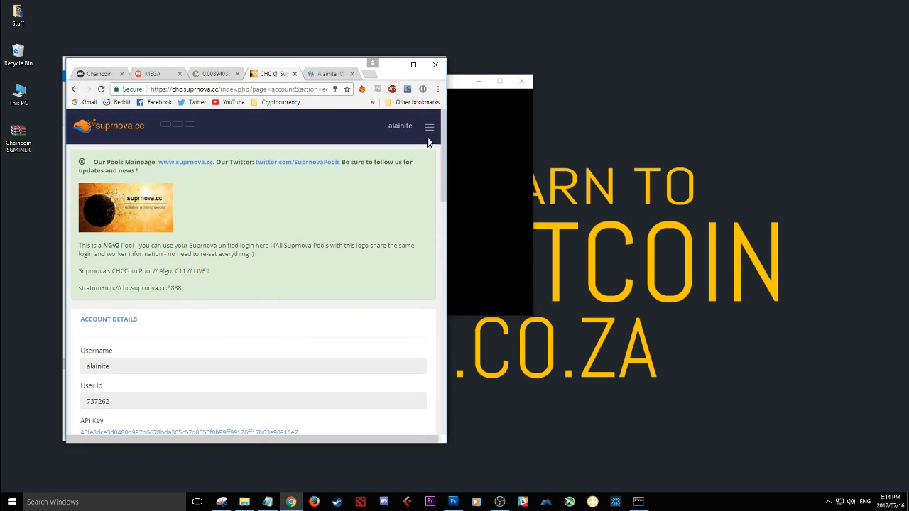
pyautogui.scroll(-2, 298, 284)
pyautogui.scroll(-1, 213, 341)
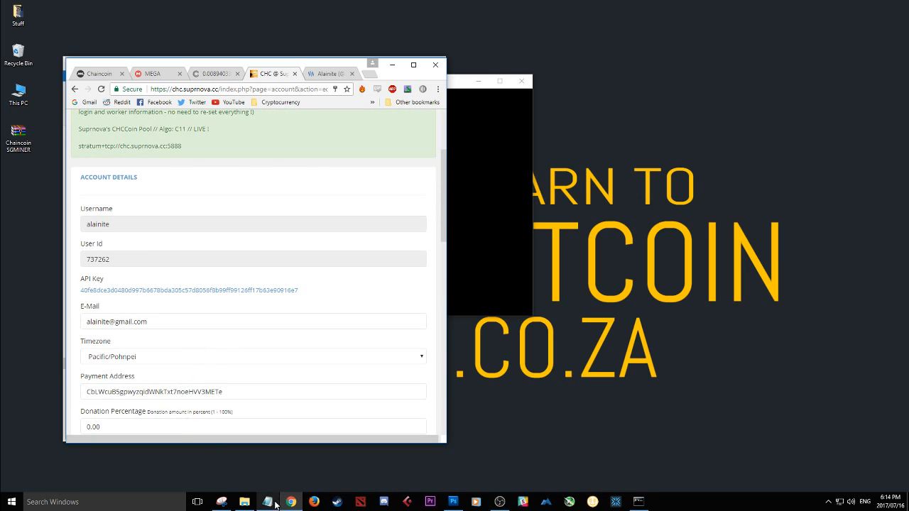
# - Highlight the username and worker name placeholders in the suprnova command in the notes
pyautogui.click(267, 502)
pyautogui.click(355, 285)
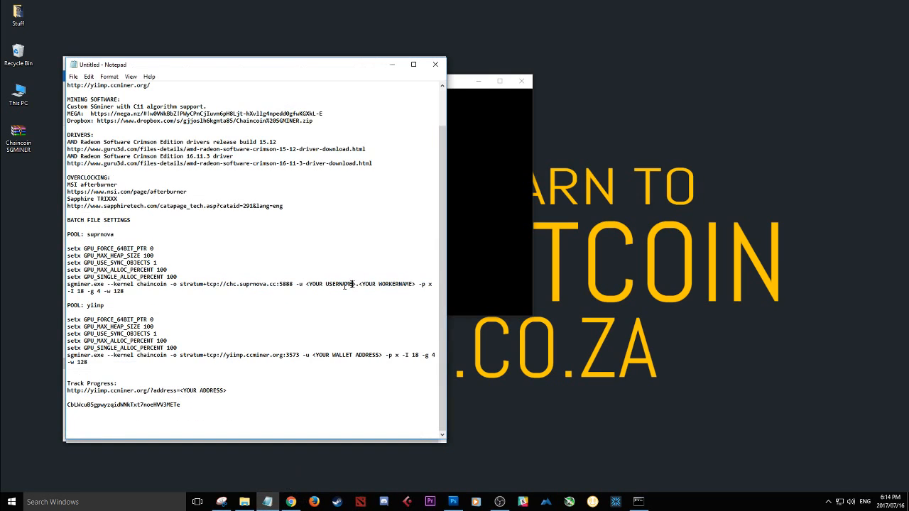
pyautogui.moveTo(355, 284); pyautogui.dragTo(319, 284)
pyautogui.moveTo(382, 284); pyautogui.dragTo(371, 283)
# - Return to Suprnova and choose Dashboard from the navigation menu
pyautogui.click(290, 502)
pyautogui.scroll(5, 284, 249)
pyautogui.click(429, 128)
pyautogui.click(400, 125)
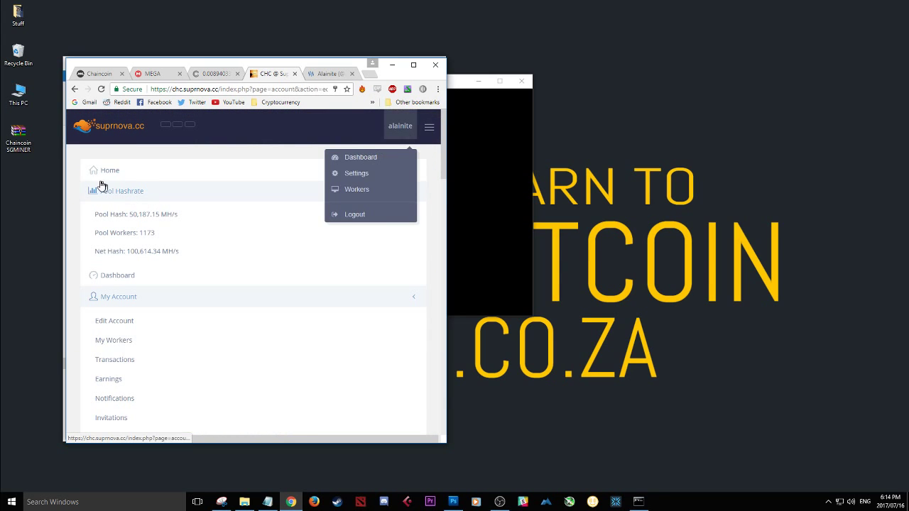
pyautogui.click(116, 275)
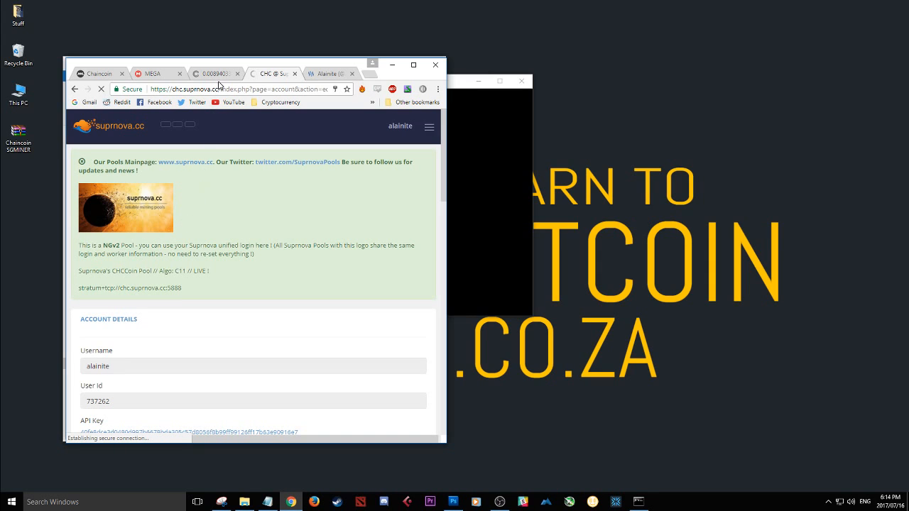
# - Highlight the suprnova pool link in the notes and return to the Suprnova dashboard
pyautogui.click(267, 502)
pyautogui.scroll(2, 141, 149)
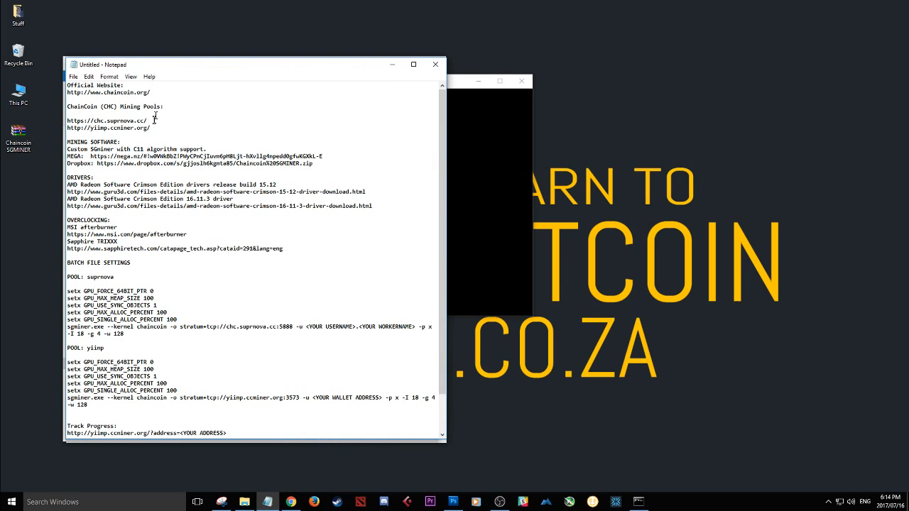
pyautogui.moveTo(151, 128); pyautogui.dragTo(90, 122)
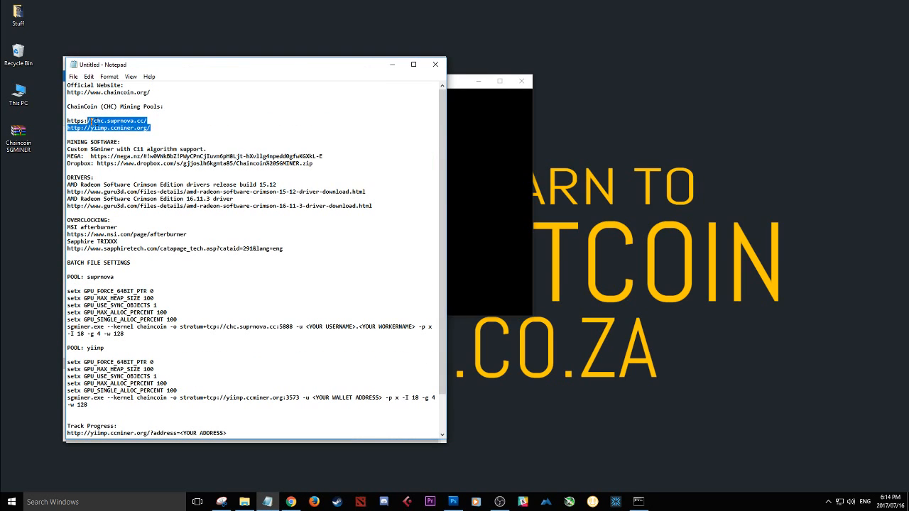
pyautogui.click(119, 121)
pyautogui.doubleClick(119, 121)
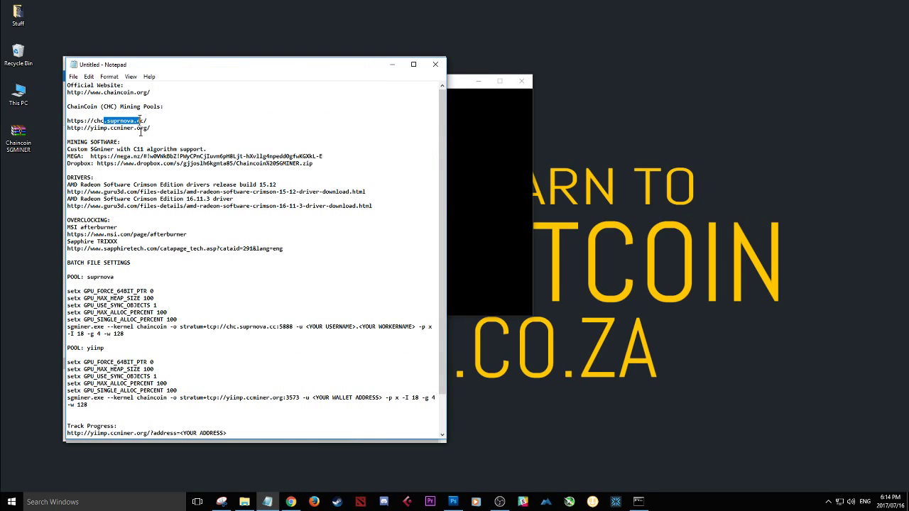
pyautogui.click(290, 502)
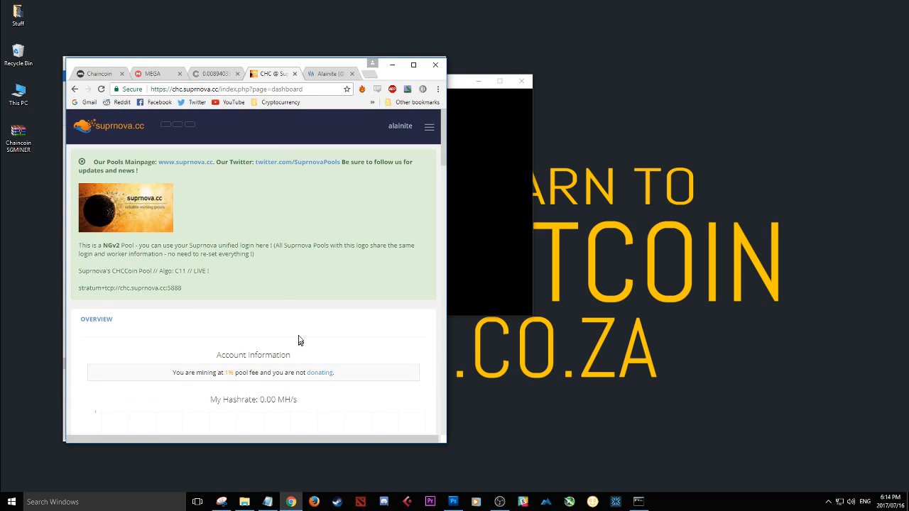
pyautogui.scroll(-4, 298, 339)
pyautogui.scroll(-2, 298, 338)
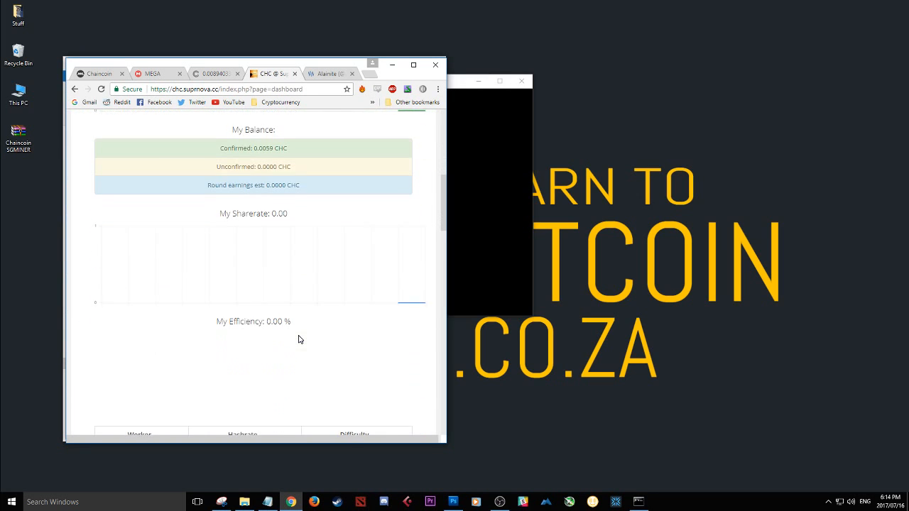
# - Highlight the yiimp pool address in the notes and switch back to Chrome
pyautogui.click(268, 502)
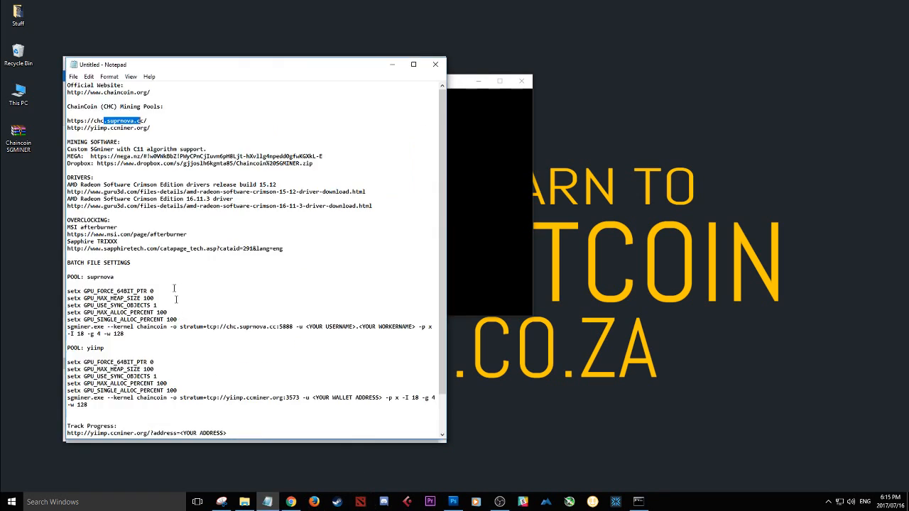
pyautogui.moveTo(148, 128); pyautogui.dragTo(87, 128)
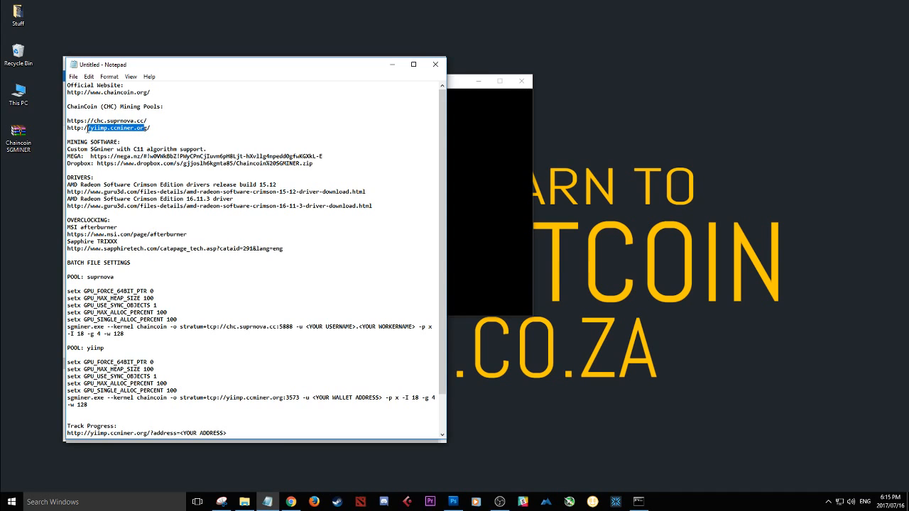
pyautogui.click(291, 502)
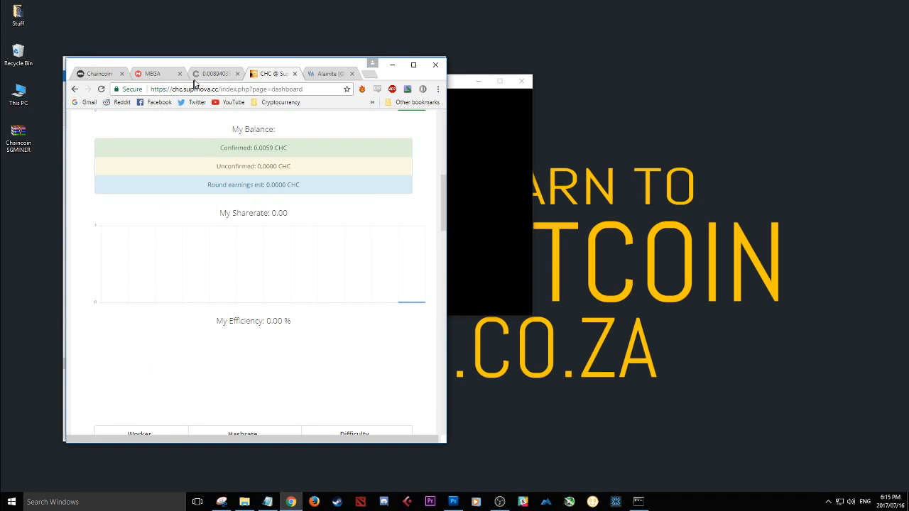
# - Reload the YiiMP wallet page for the ChainCoin address to show updated balances
pyautogui.click(220, 74)
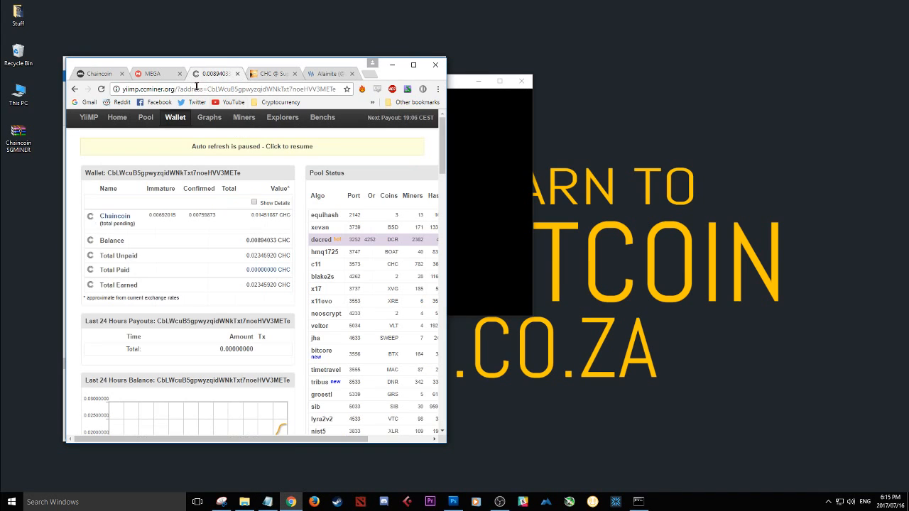
pyautogui.moveTo(208, 89); pyautogui.dragTo(317, 90)
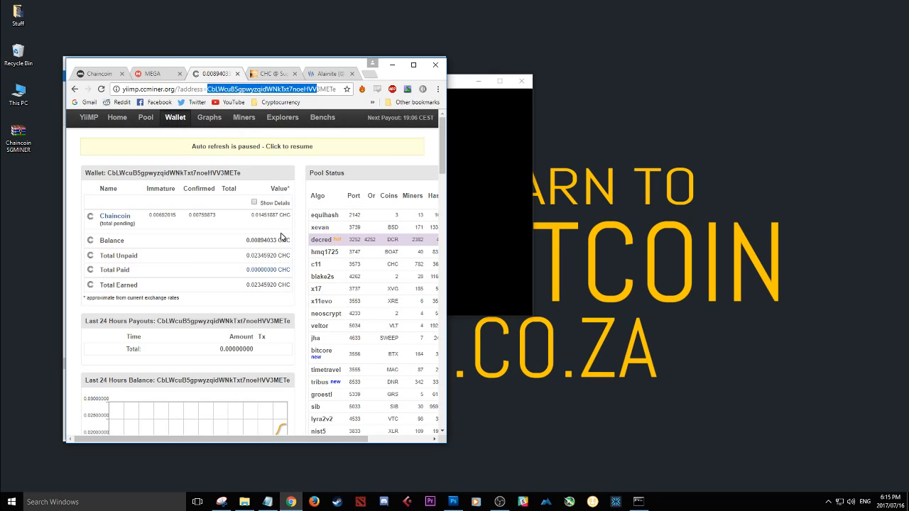
pyautogui.click(456, 83)
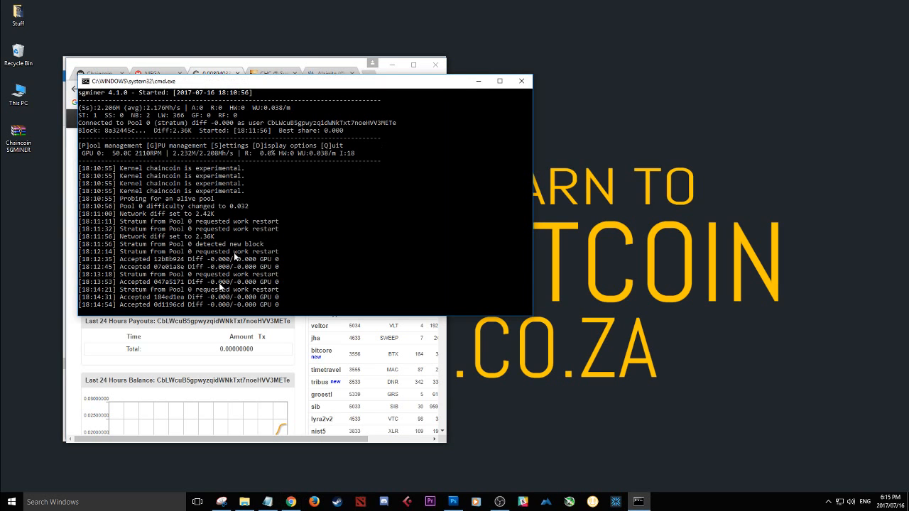
pyautogui.click(213, 74)
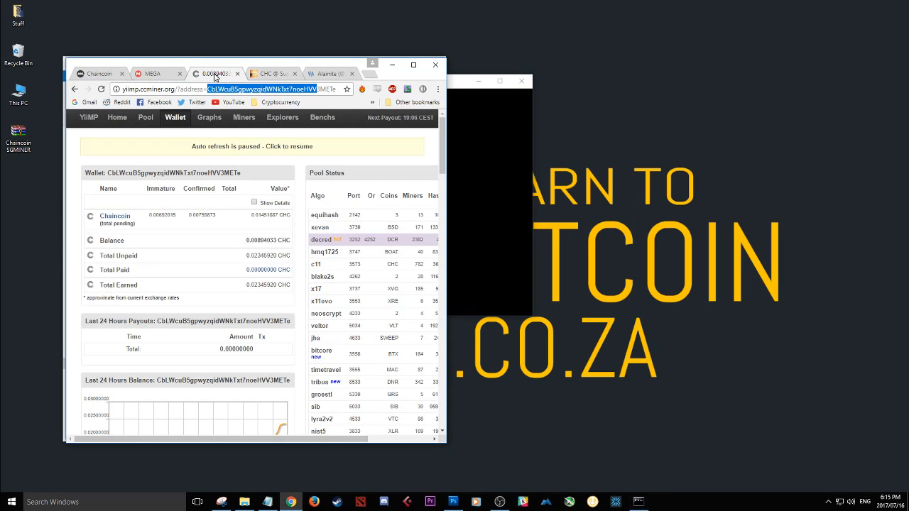
pyautogui.click(219, 90)
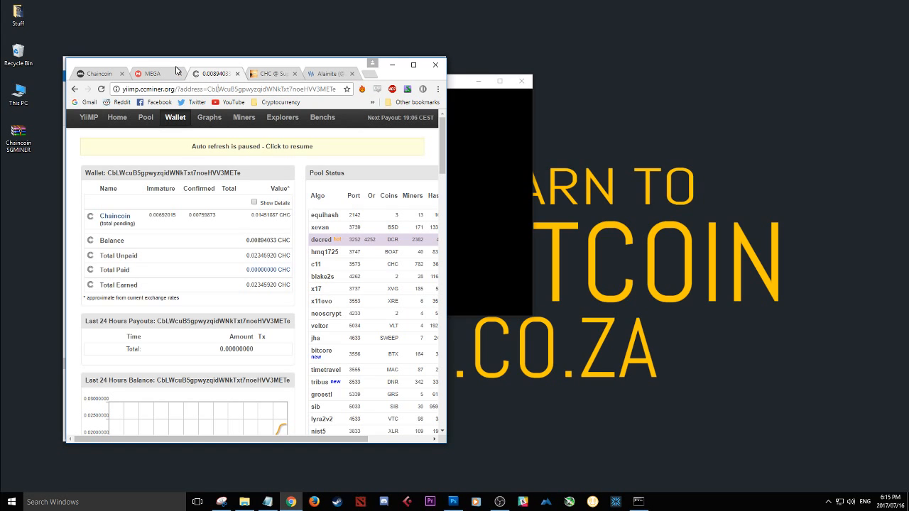
pyautogui.press('F5')
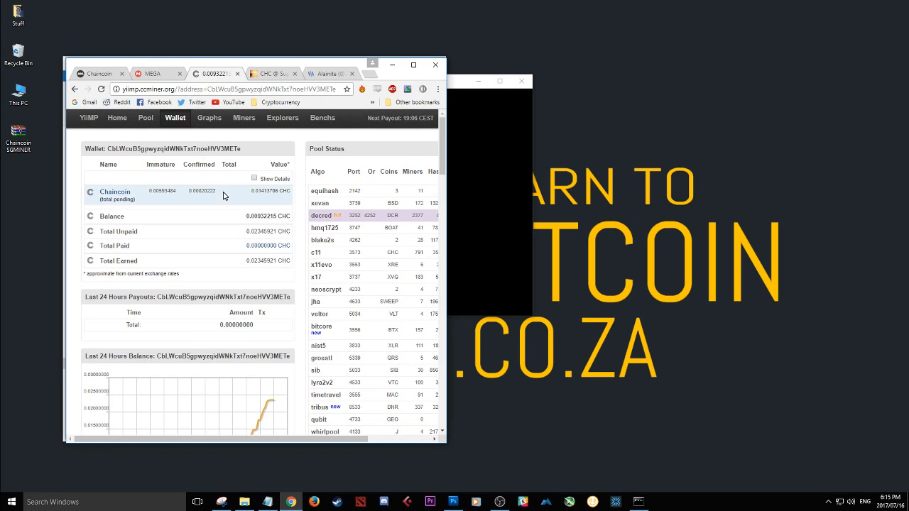
pyautogui.scroll(-4, 223, 197)
pyautogui.scroll(-4, 223, 198)
pyautogui.scroll(-4, 223, 197)
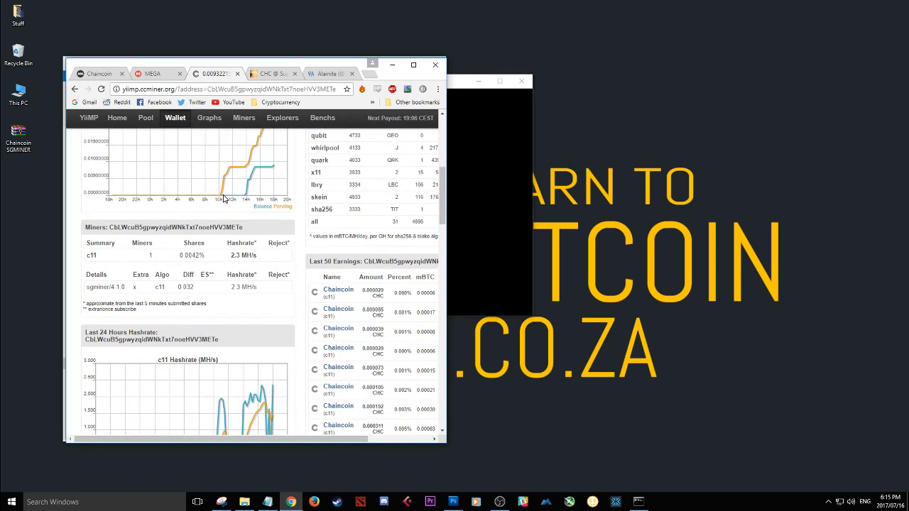
pyautogui.scroll(4, 223, 197)
pyautogui.scroll(4, 223, 198)
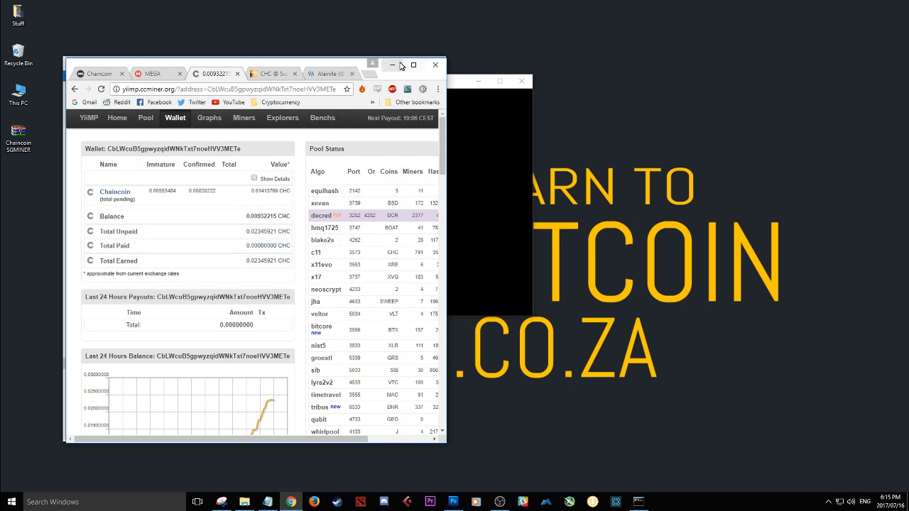
# - Switch to the Alainite Steemit blog profile page
pyautogui.click(320, 74)
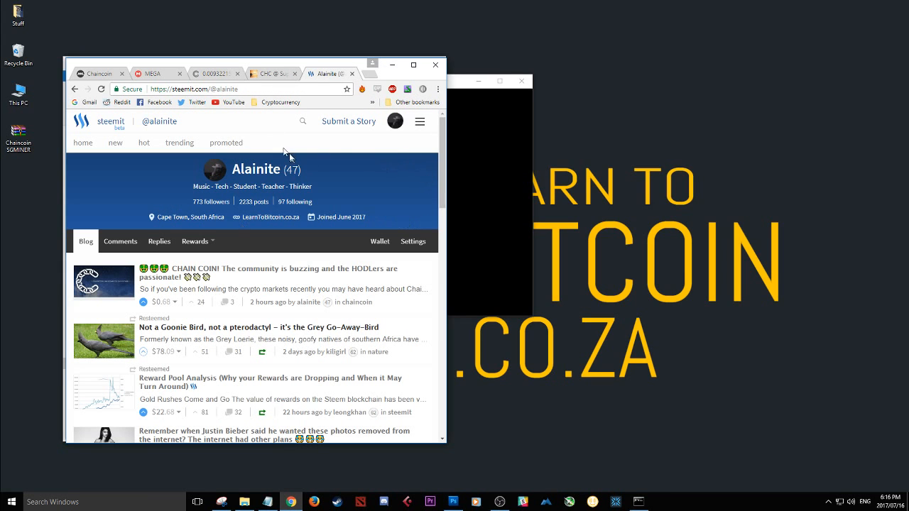
pyautogui.moveTo(211, 89); pyautogui.dragTo(245, 88)
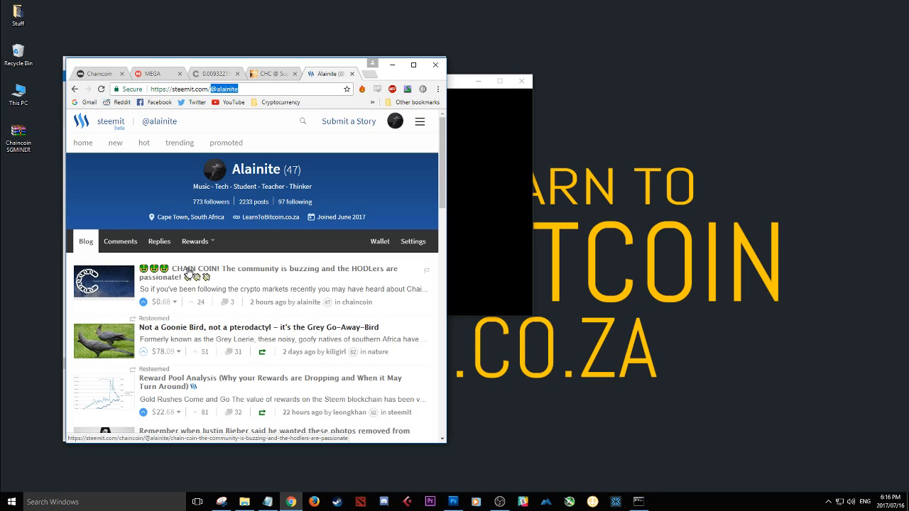
pyautogui.click(189, 271)
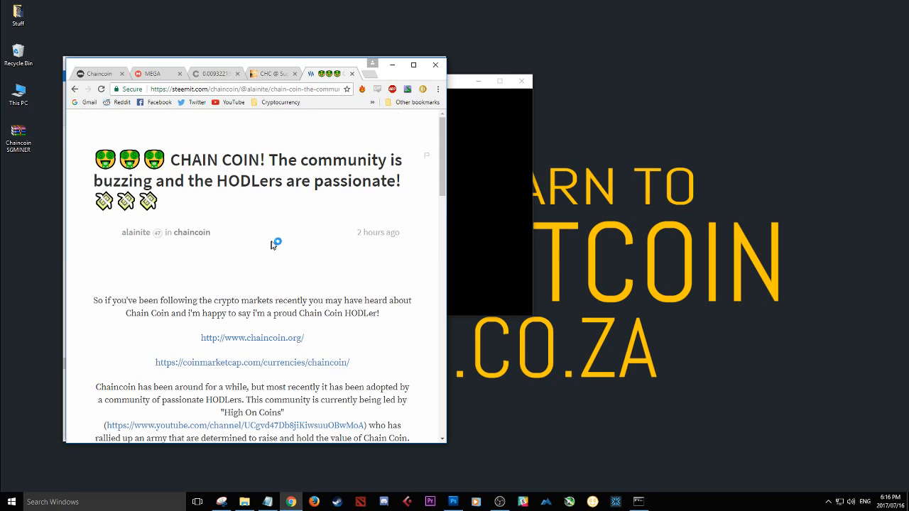
pyautogui.scroll(-2, 277, 242)
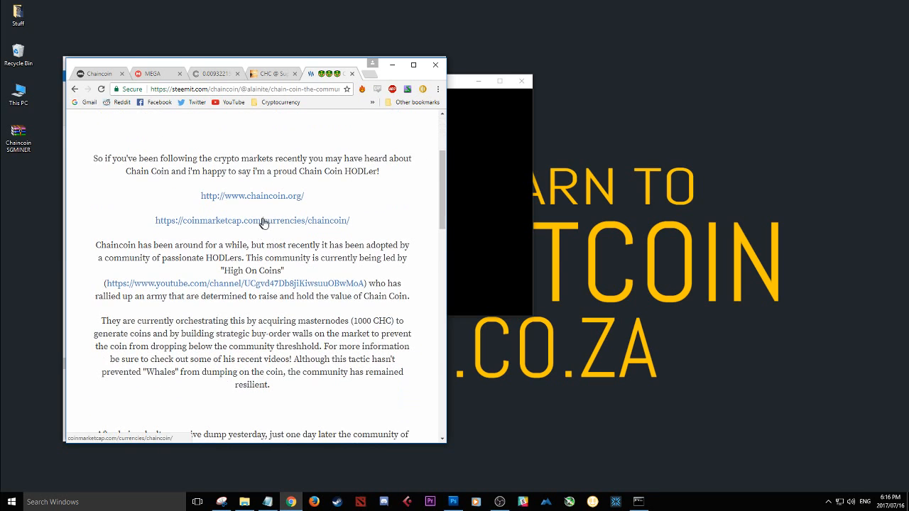
pyautogui.scroll(-1, 277, 224)
pyautogui.scroll(-2, 276, 224)
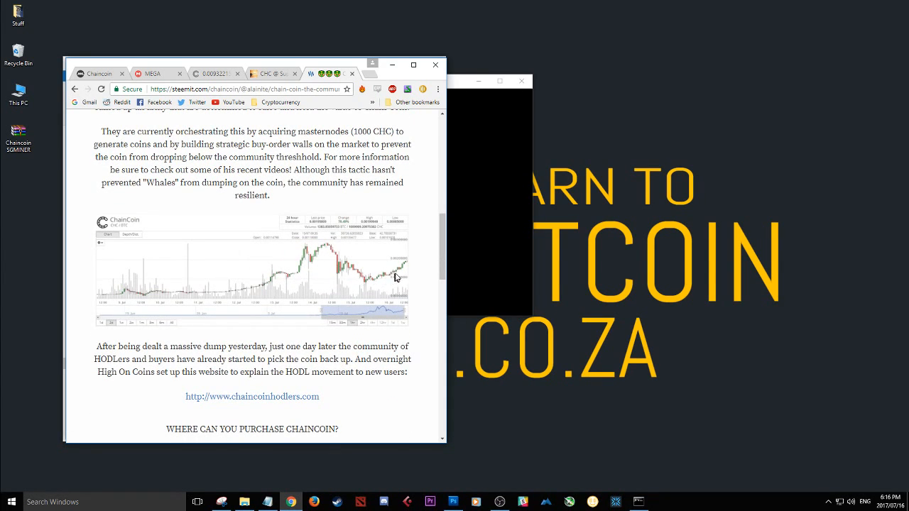
pyautogui.scroll(-2, 405, 270)
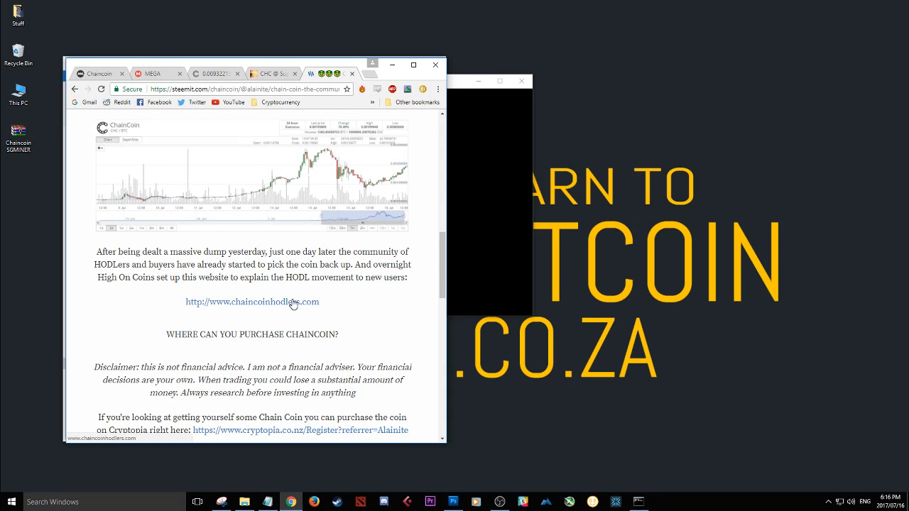
pyautogui.scroll(-2, 293, 304)
pyautogui.scroll(-1, 284, 299)
pyautogui.scroll(-1, 229, 299)
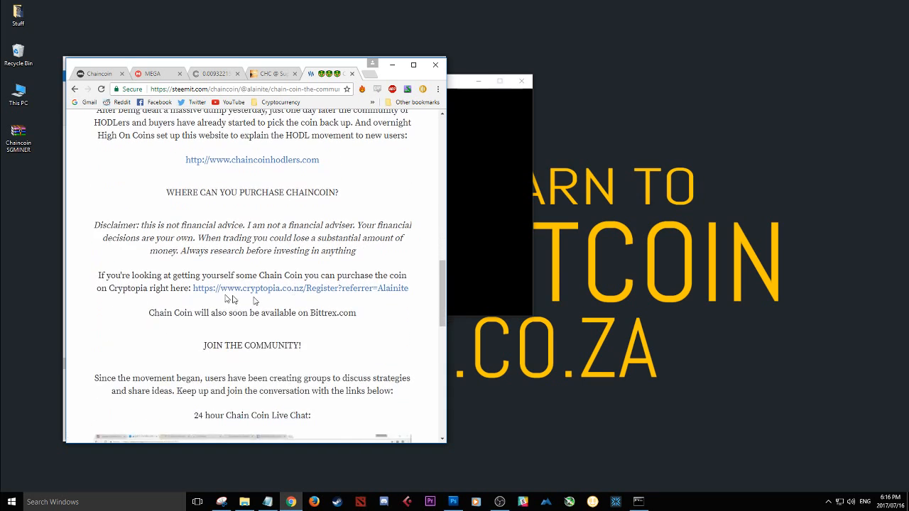
pyautogui.scroll(-1, 287, 294)
pyautogui.scroll(-1, 287, 295)
pyautogui.scroll(-1, 287, 294)
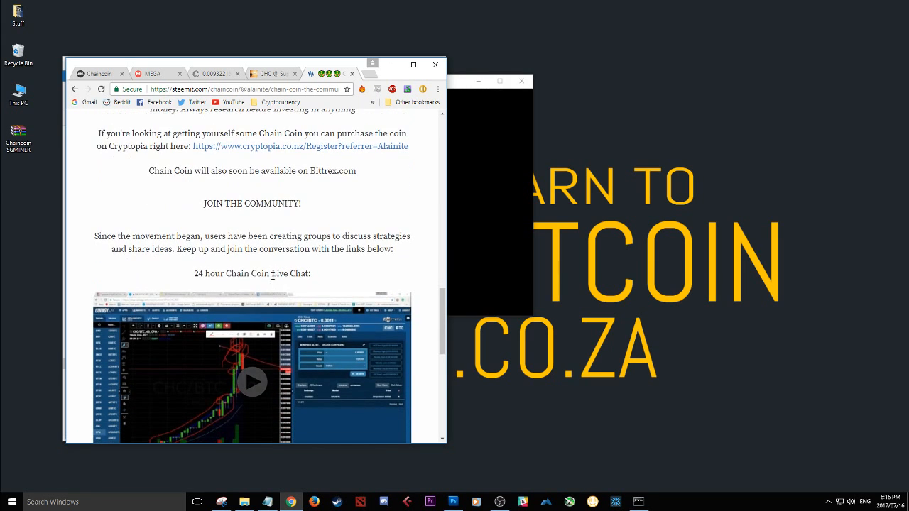
pyautogui.scroll(-1, 271, 275)
pyautogui.scroll(-3, 263, 277)
pyautogui.scroll(2, 263, 277)
pyautogui.scroll(1, 256, 270)
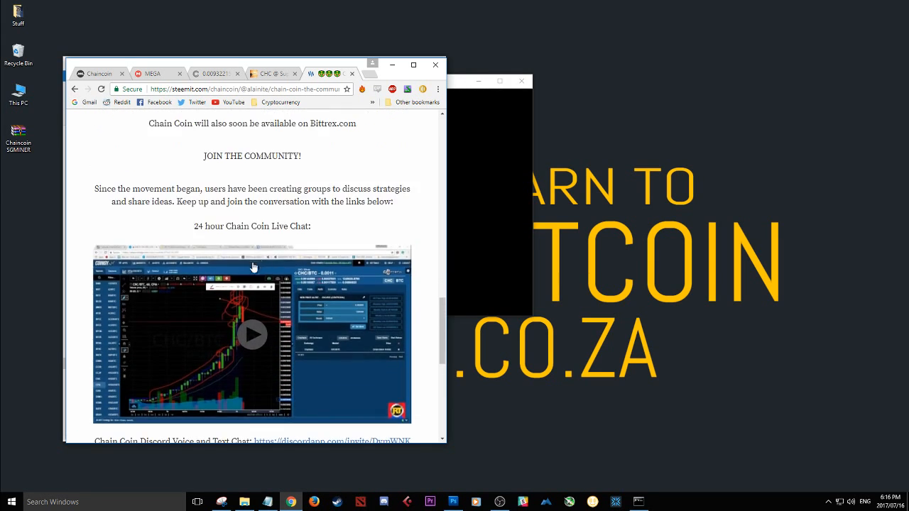
pyautogui.moveTo(225, 226); pyautogui.dragTo(311, 226)
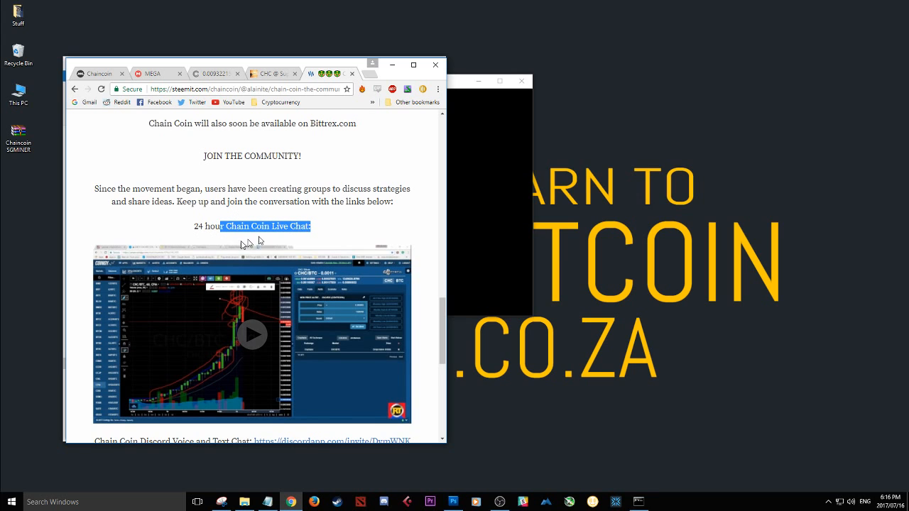
pyautogui.scroll(-2, 250, 335)
pyautogui.scroll(-2, 250, 335)
pyautogui.click(180, 345)
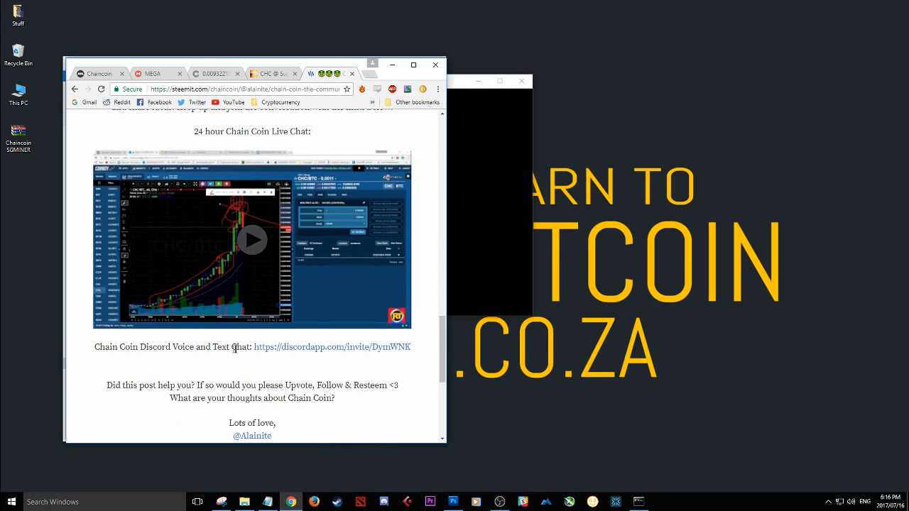
pyautogui.moveTo(250, 347); pyautogui.dragTo(420, 347)
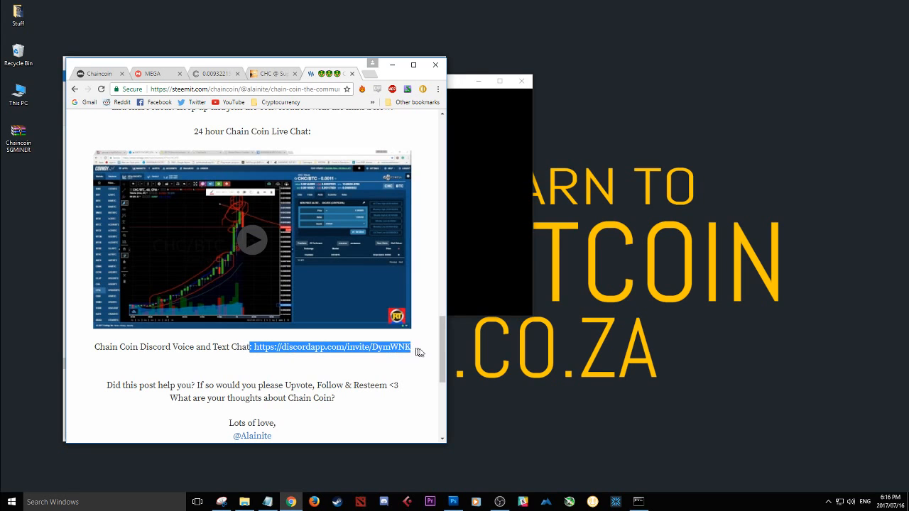
pyautogui.click(424, 351)
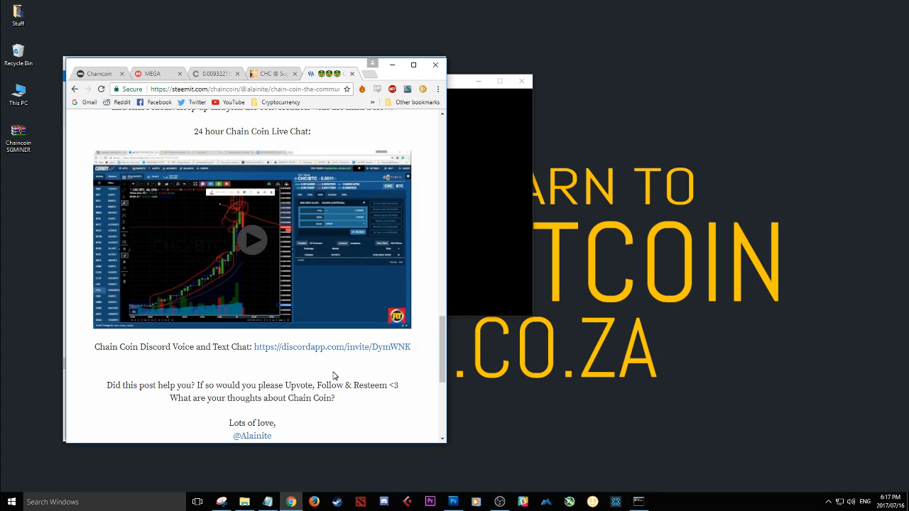
pyautogui.scroll(-2, 335, 375)
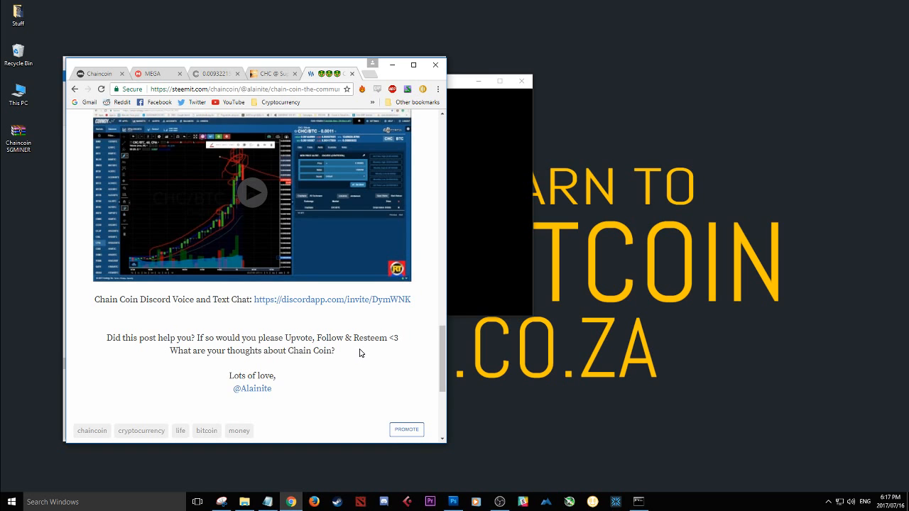
pyautogui.scroll(-1, 360, 353)
pyautogui.scroll(4, 360, 353)
pyautogui.scroll(-2, 360, 353)
pyautogui.scroll(-2, 360, 353)
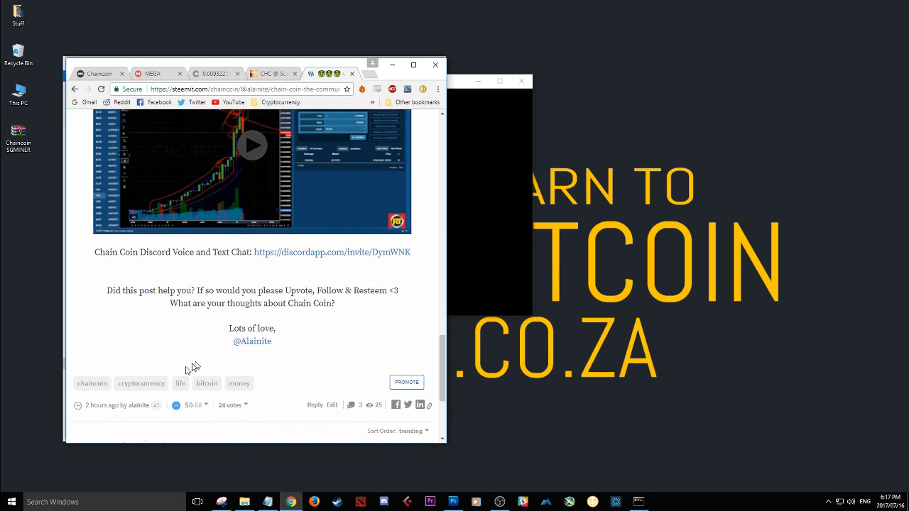
pyautogui.scroll(4, 284, 355)
pyautogui.scroll(3, 281, 357)
pyautogui.scroll(5, 281, 357)
pyautogui.scroll(4, 281, 357)
pyautogui.scroll(-1, 284, 335)
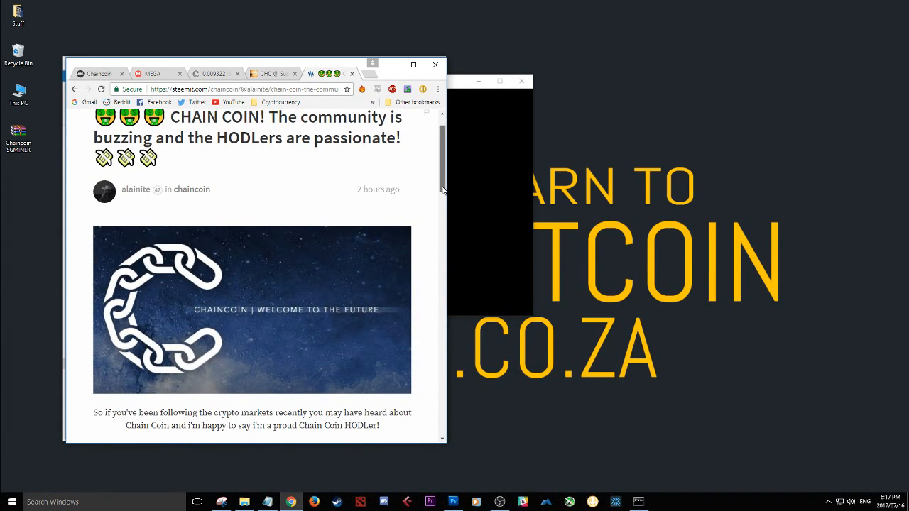
pyautogui.moveTo(441, 190); pyautogui.dragTo(444, 181)
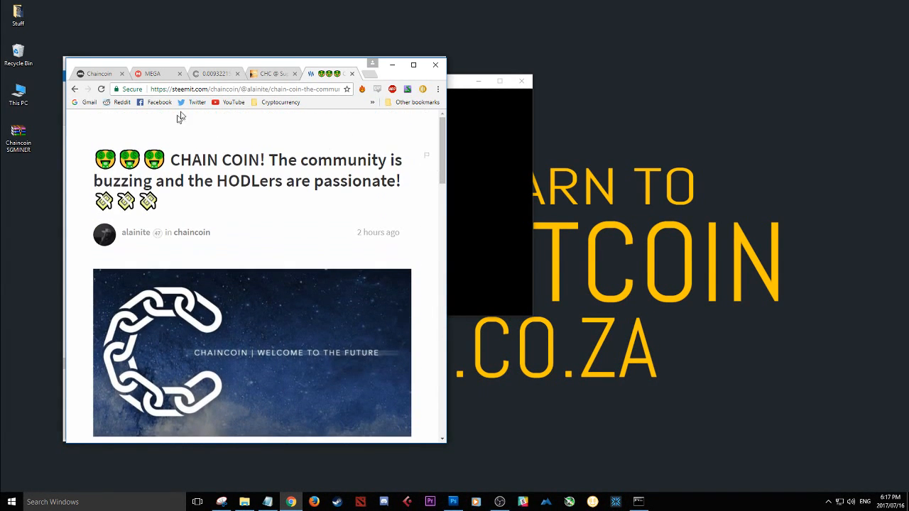
# - Bring the sgminer cmd.exe console forward and close it, stopping the ChainCoin miner
pyautogui.click(75, 89)
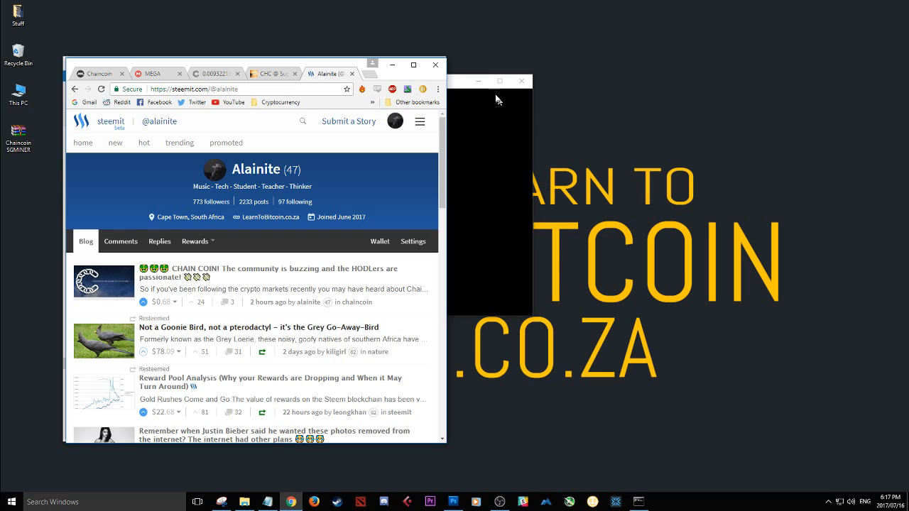
pyautogui.click(469, 83)
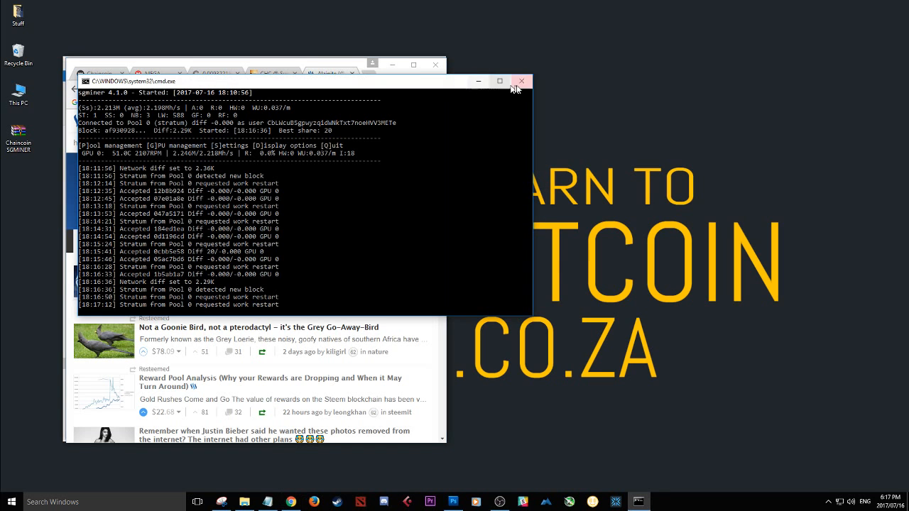
pyautogui.click(522, 81)
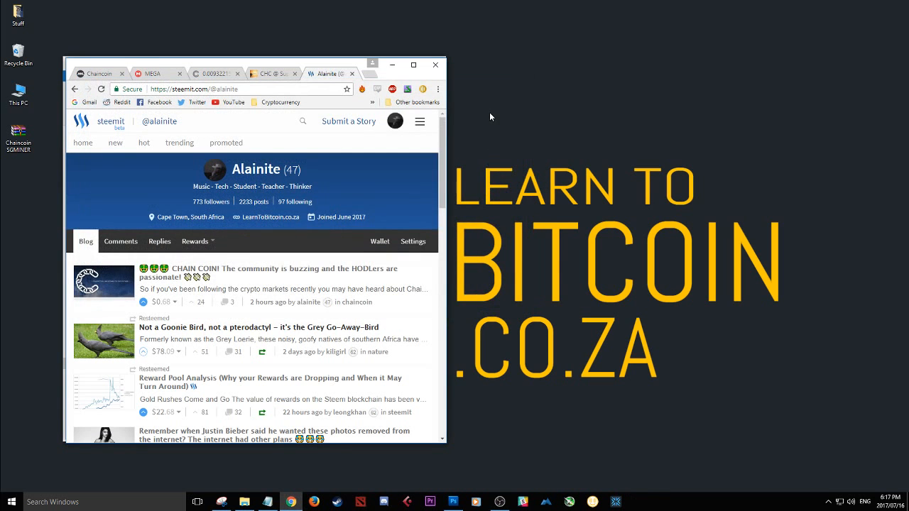